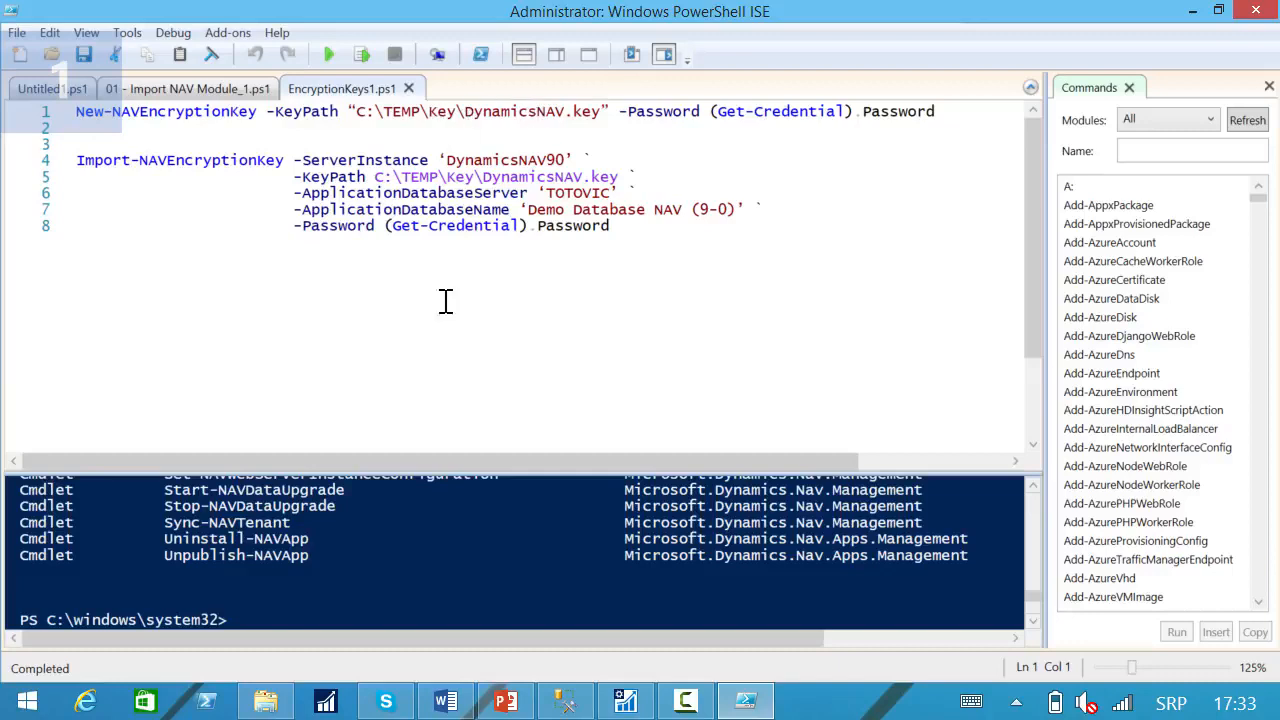
# Check the C:\TEMP\Key folder in File Explorer and return to the PowerShell script.
pyautogui.click(284, 708)
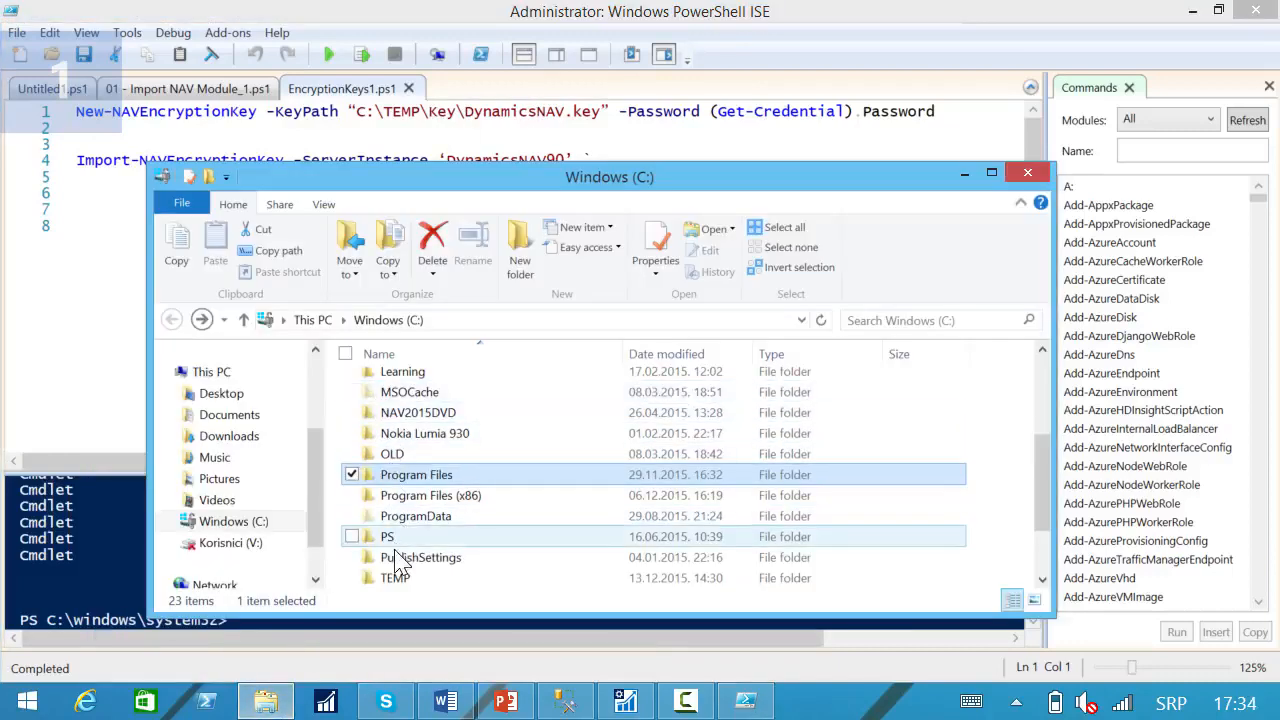
pyautogui.doubleClick(387, 579)
pyautogui.doubleClick(398, 390)
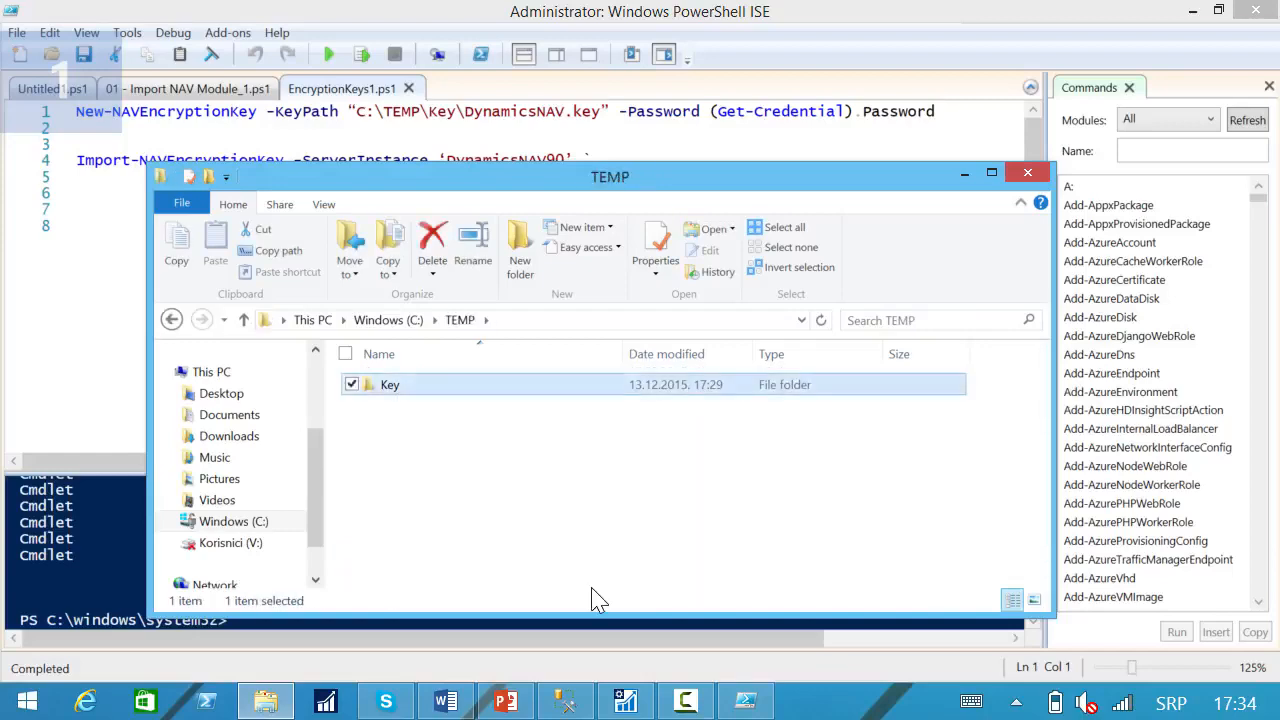
pyautogui.click(966, 174)
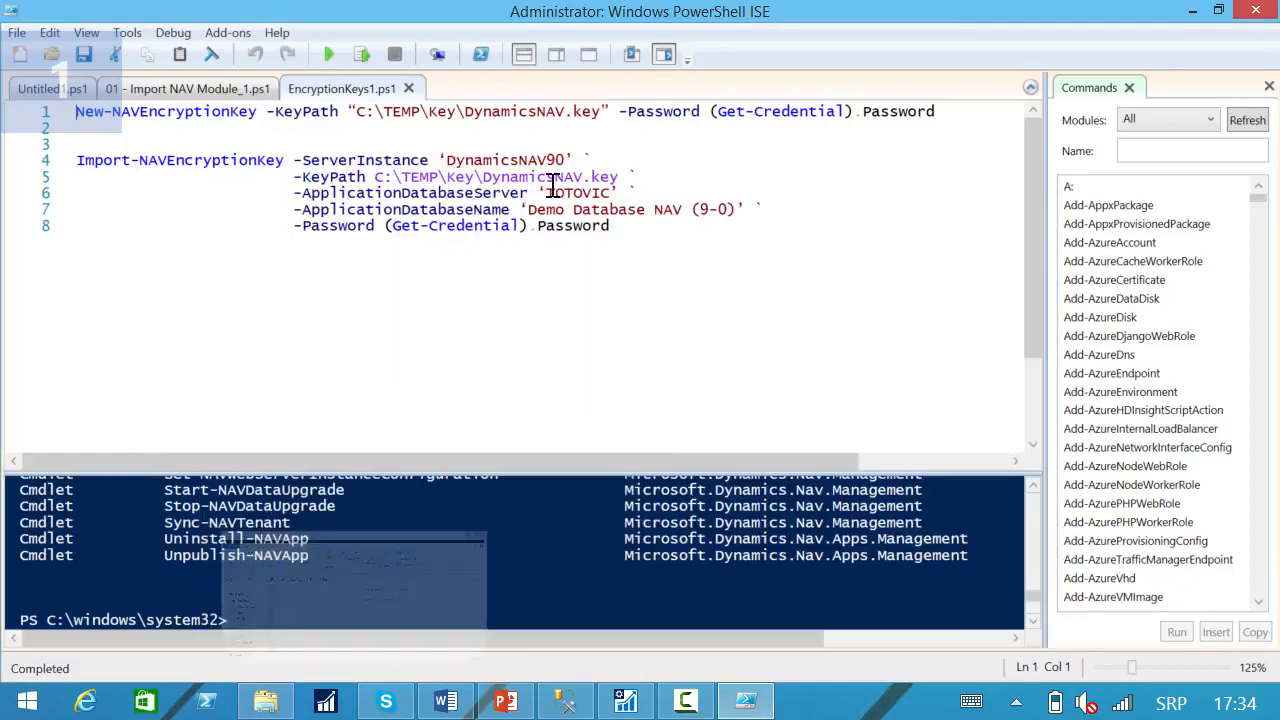
# Run only the New-NAVEncryptionKey line for C:\TEMP\Key\DynamicsNAV.key, supplying the Windows account's user name and password as credentials.
pyautogui.click(18, 111)
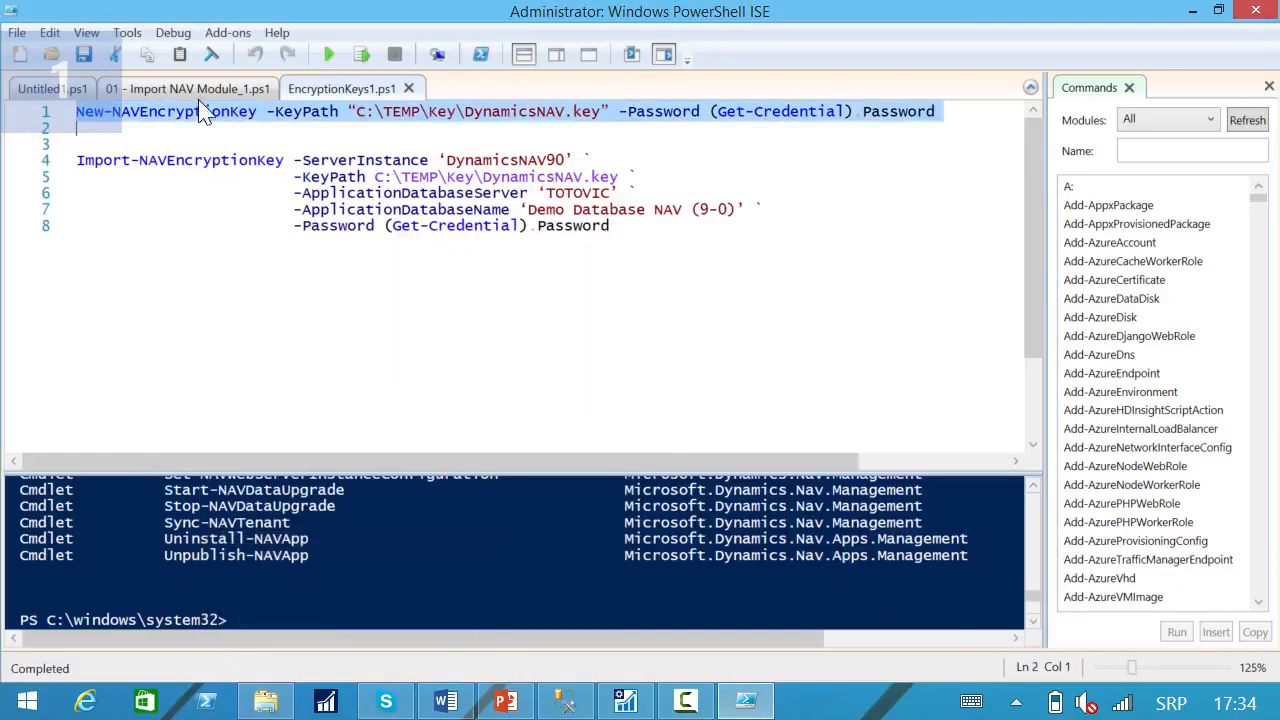
pyautogui.click(361, 55)
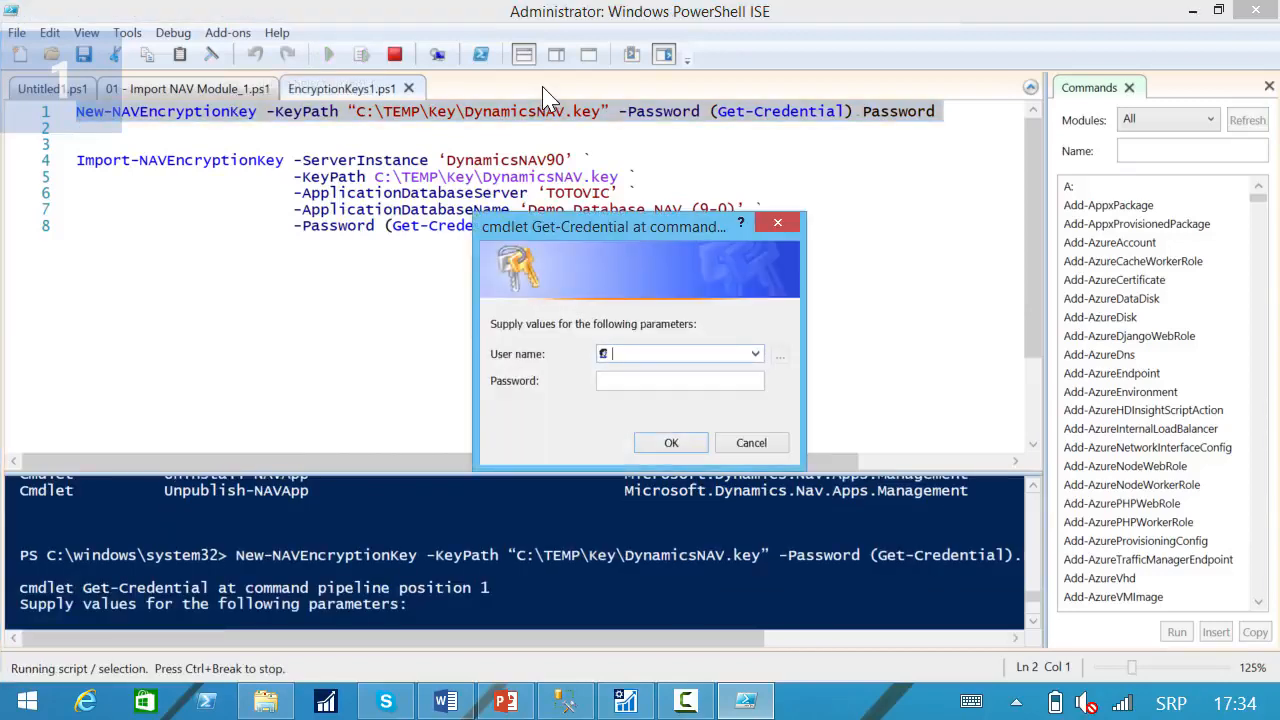
pyautogui.write('toto')
pyautogui.press('Down')
pyautogui.press('Tab')
pyautogui.write('••')
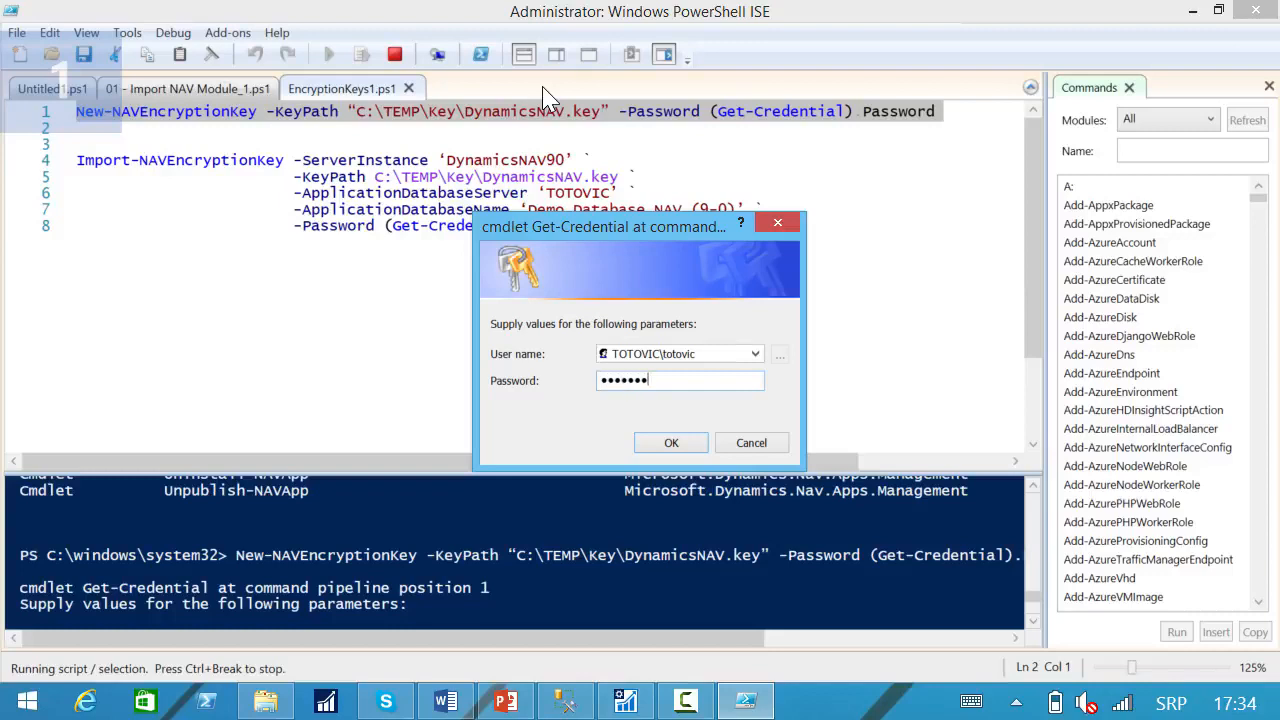
pyautogui.click(671, 443)
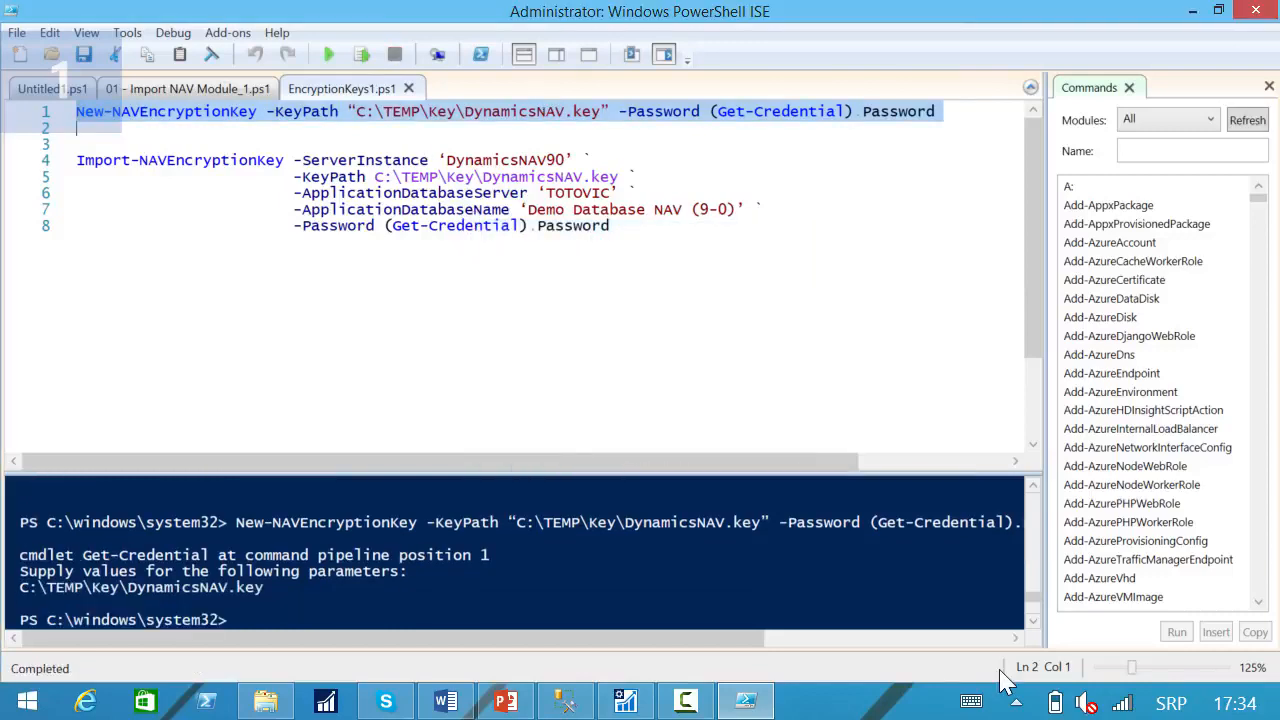
# Check for DynamicsNAV.key in C:\TEMP\Key and review the DynamicsNAV90 database settings in the Dynamics NAV Server console.
pyautogui.click(600, 314)
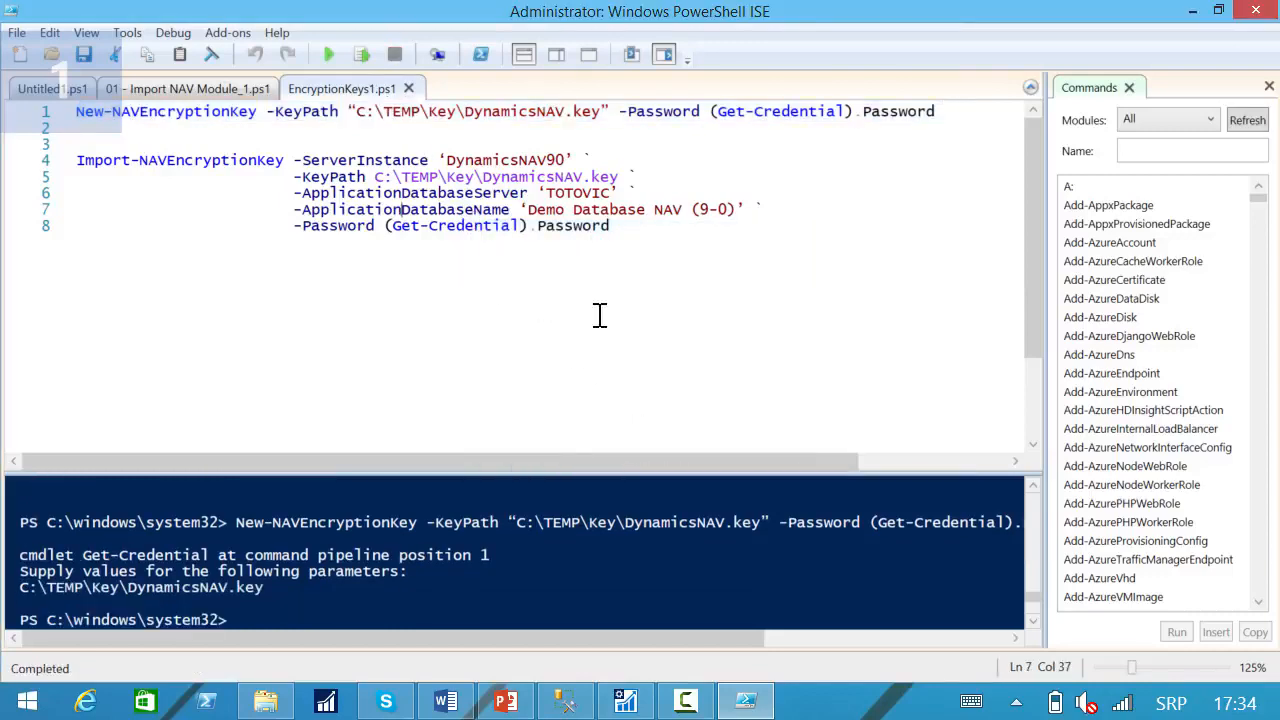
pyautogui.click(281, 705)
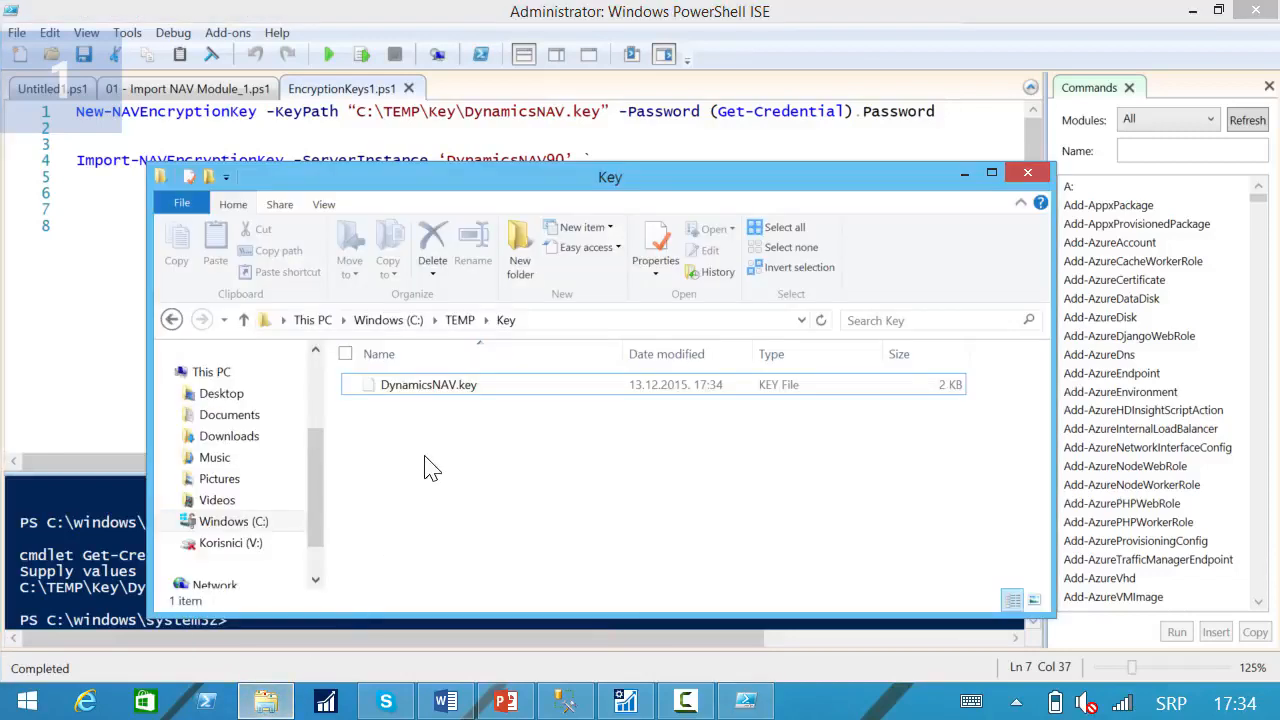
pyautogui.click(425, 388)
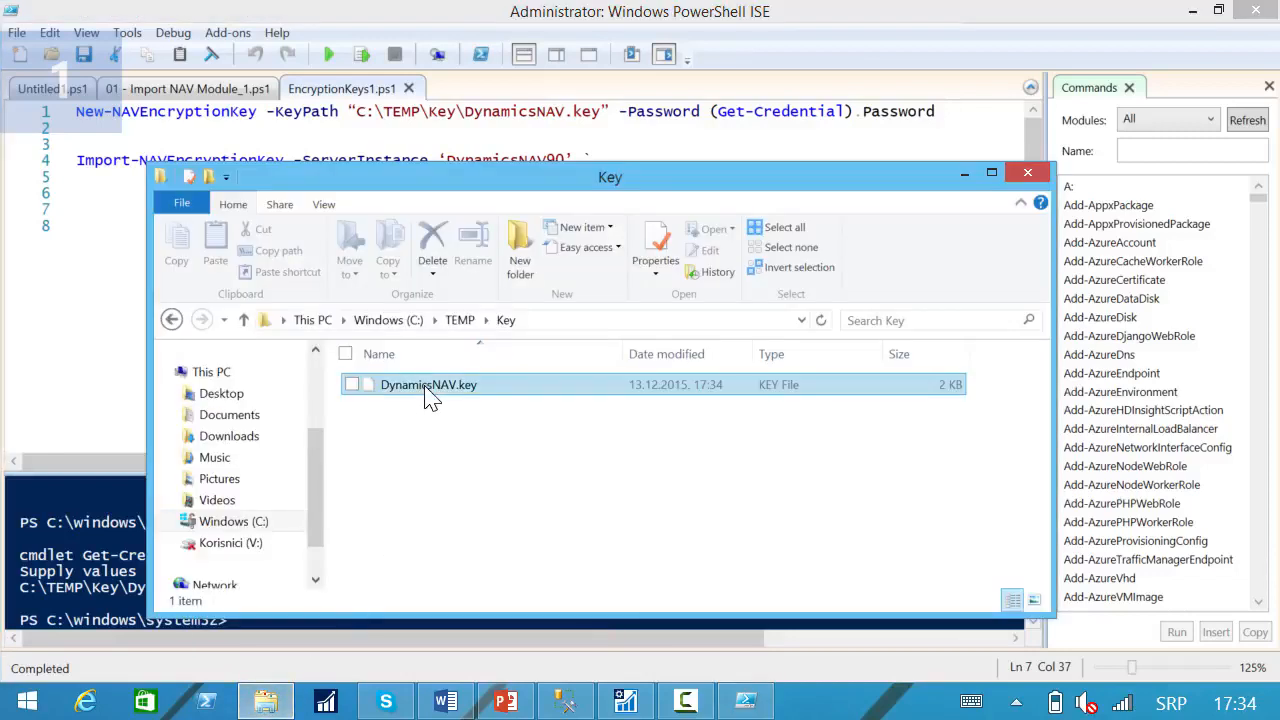
pyautogui.click(490, 400)
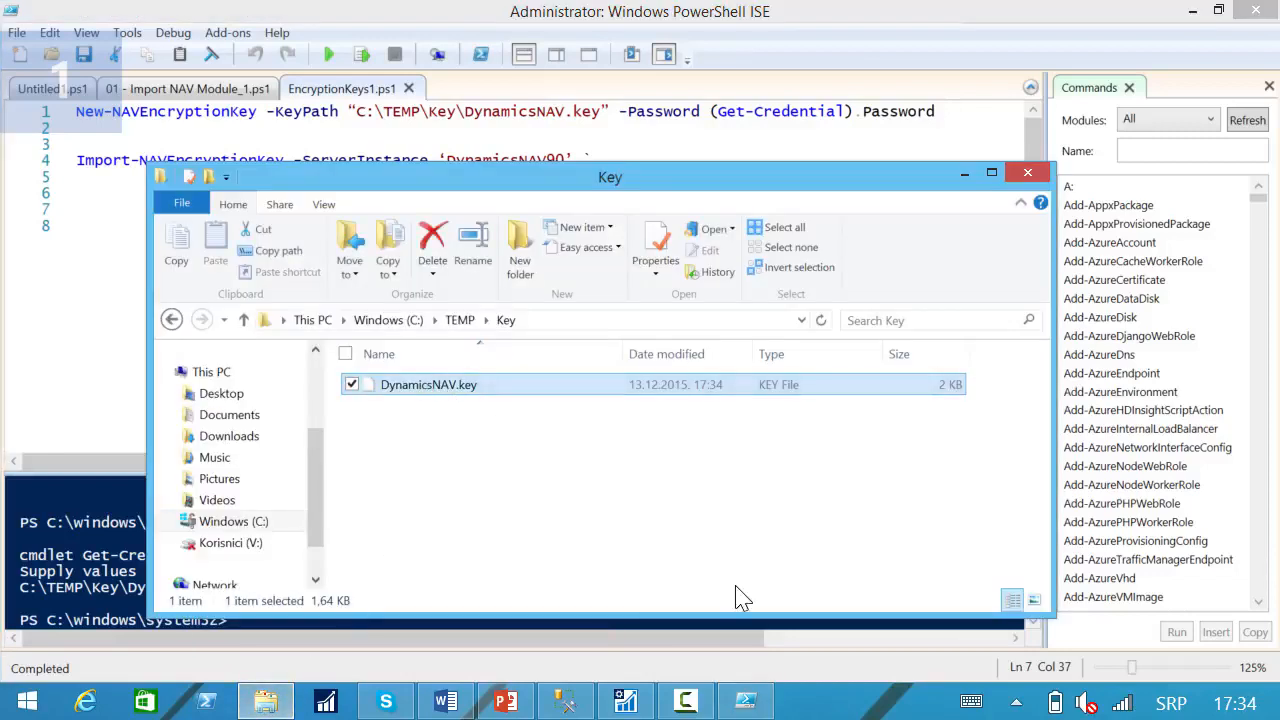
pyautogui.click(964, 172)
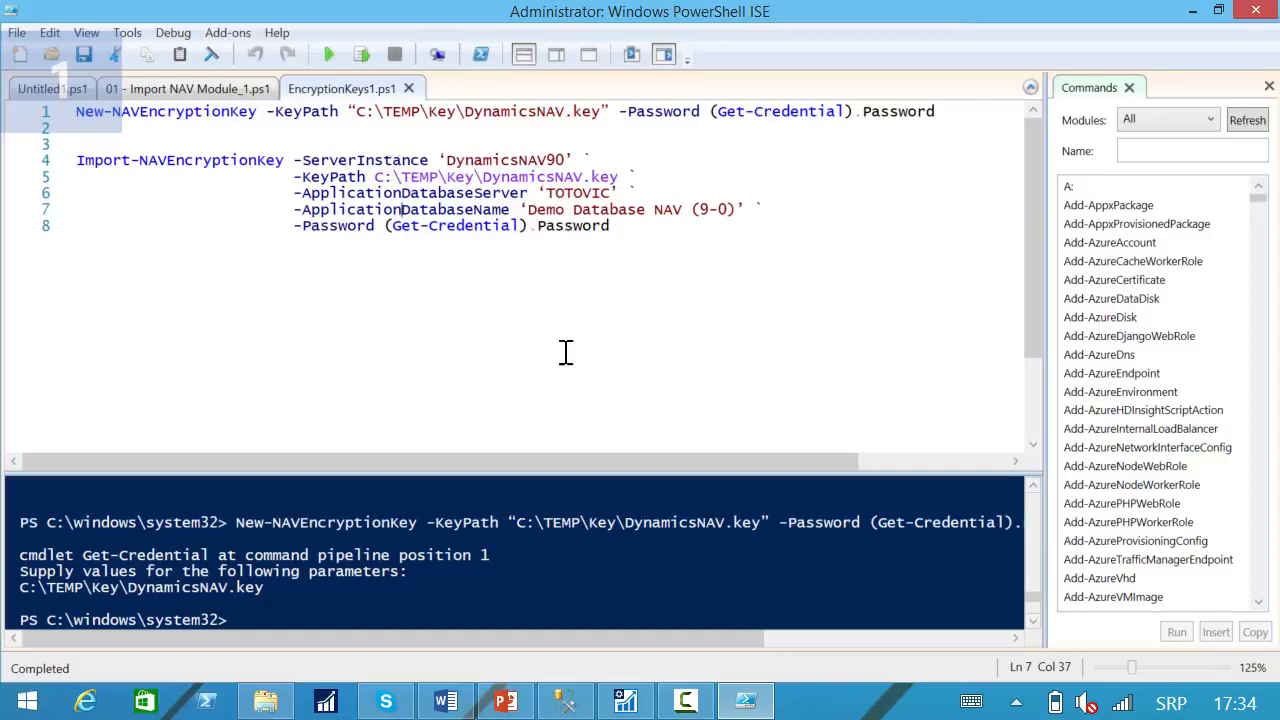
pyautogui.click(620, 702)
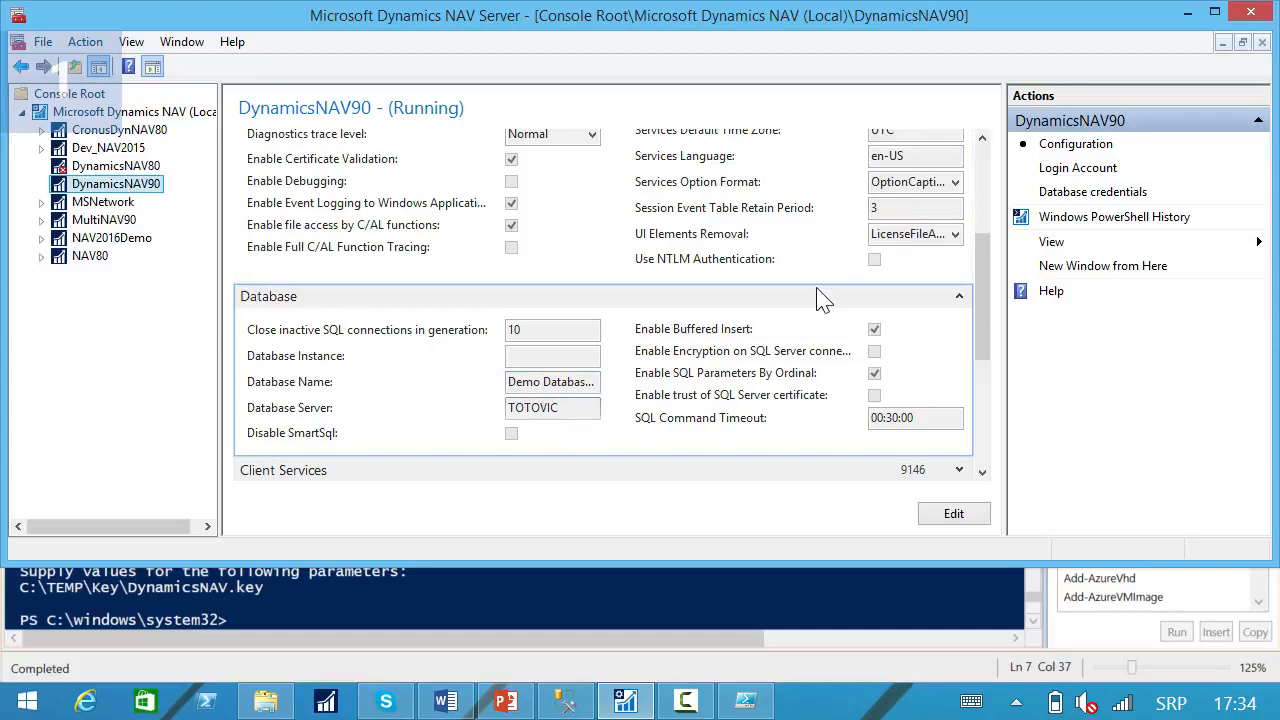
pyautogui.click(1187, 13)
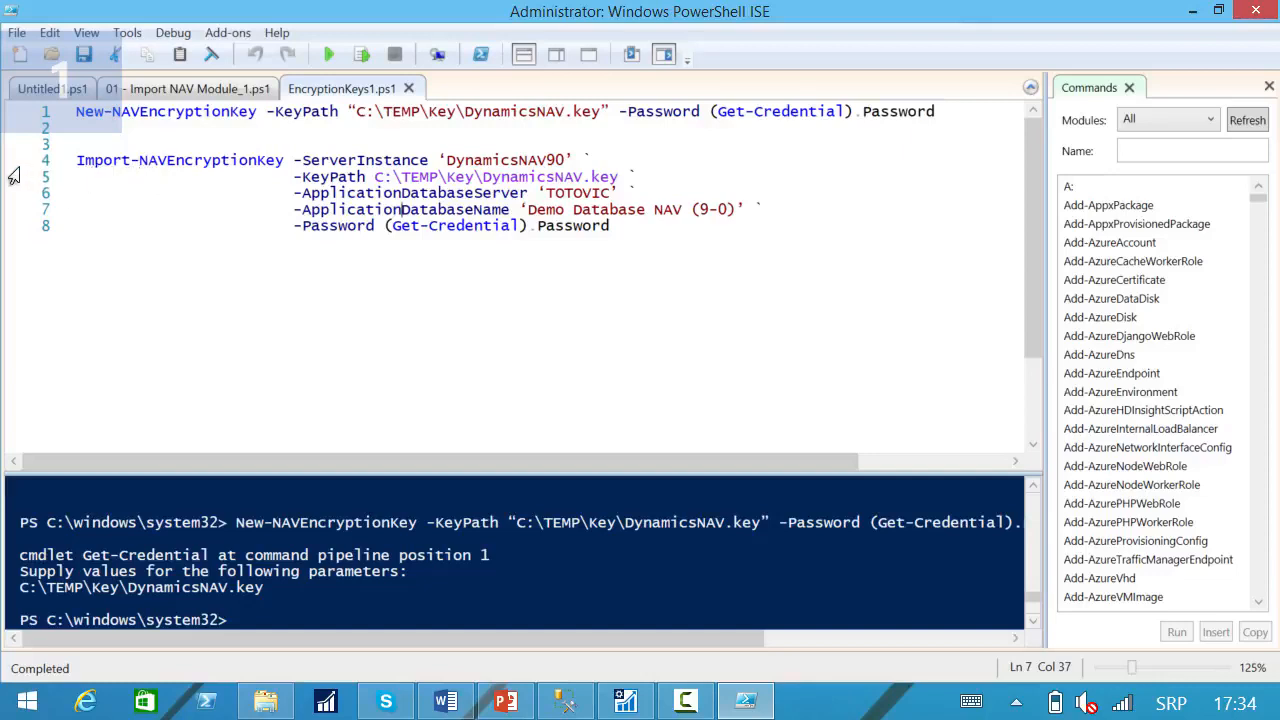
# Run the Import-NAVEncryptionKey command for DynamicsNAV90 with the account's user name and password, and agree to overwrite the system encryption key.
pyautogui.moveTo(13, 168); pyautogui.dragTo(14, 232)
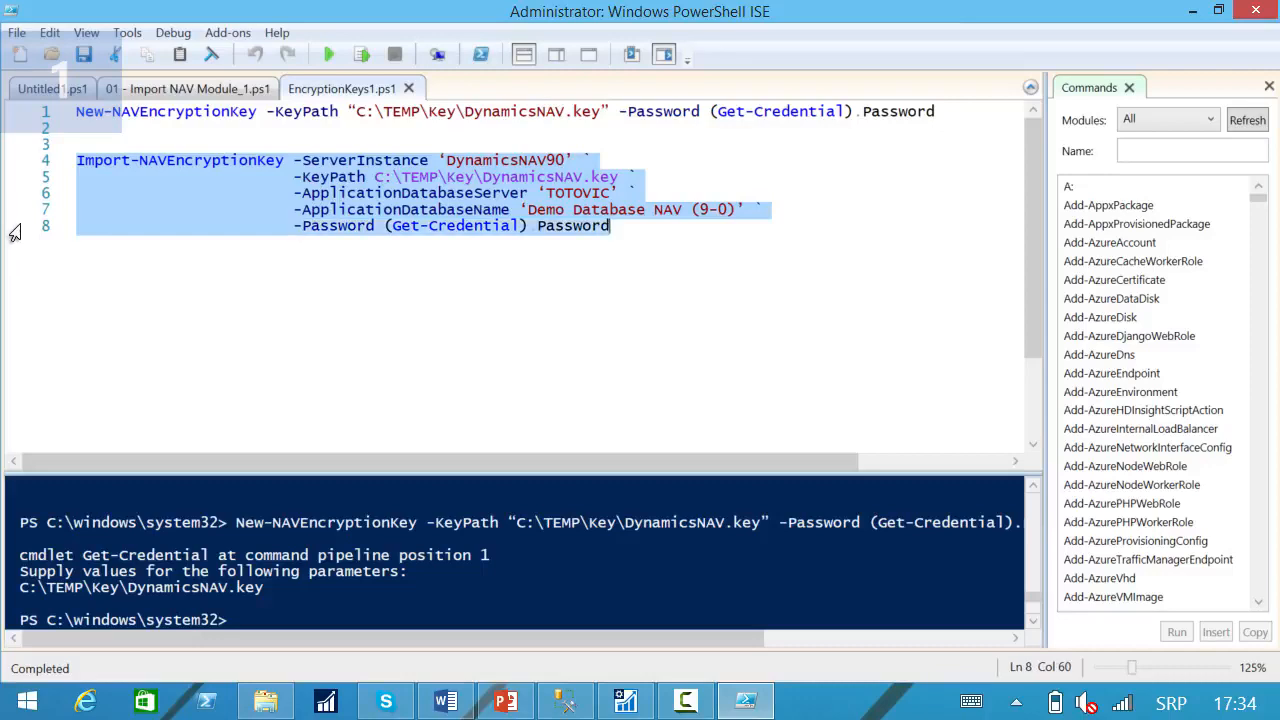
pyautogui.click(360, 55)
pyautogui.write('tot')
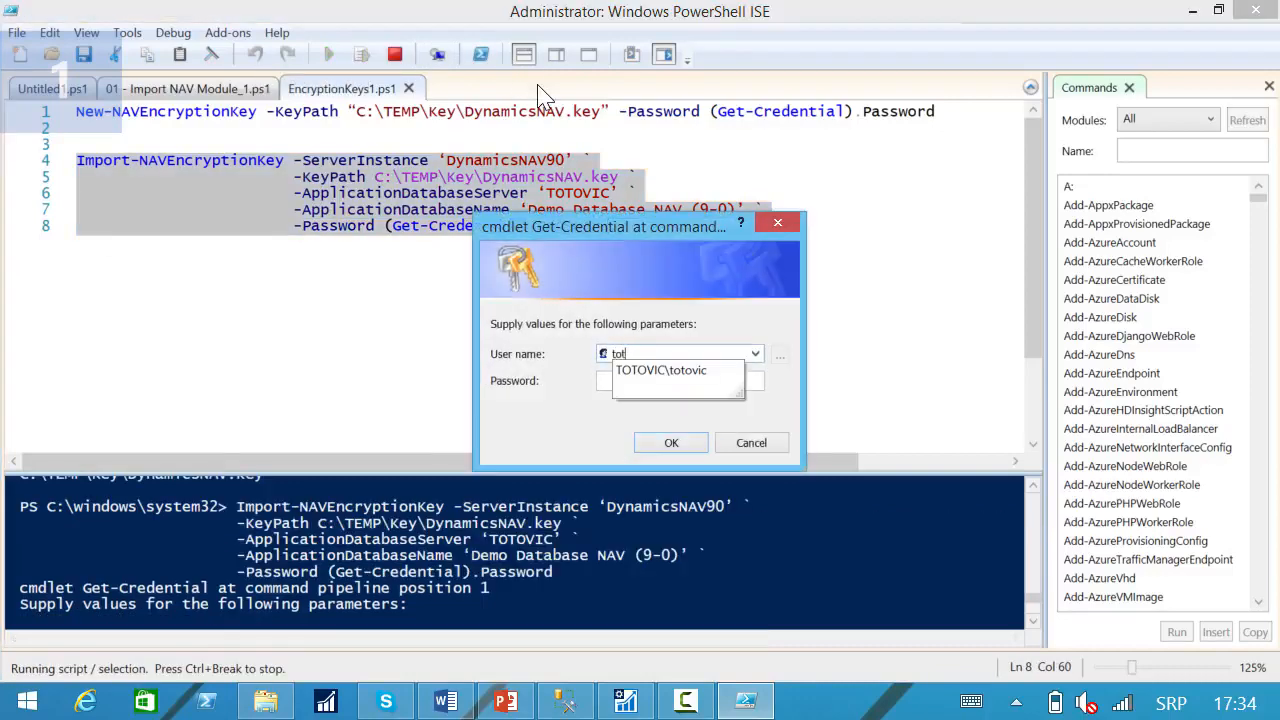
pyautogui.write('ovi')
pyautogui.press('Down')
pyautogui.press('Return')
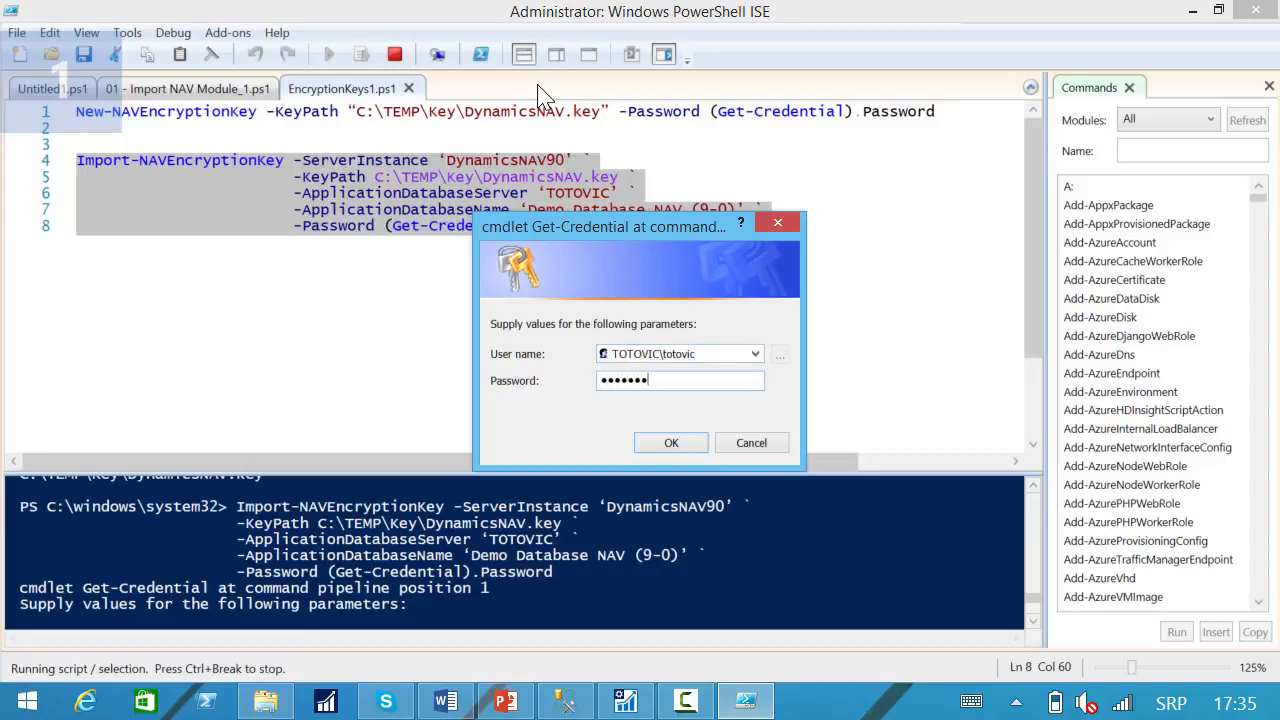
pyautogui.click(686, 446)
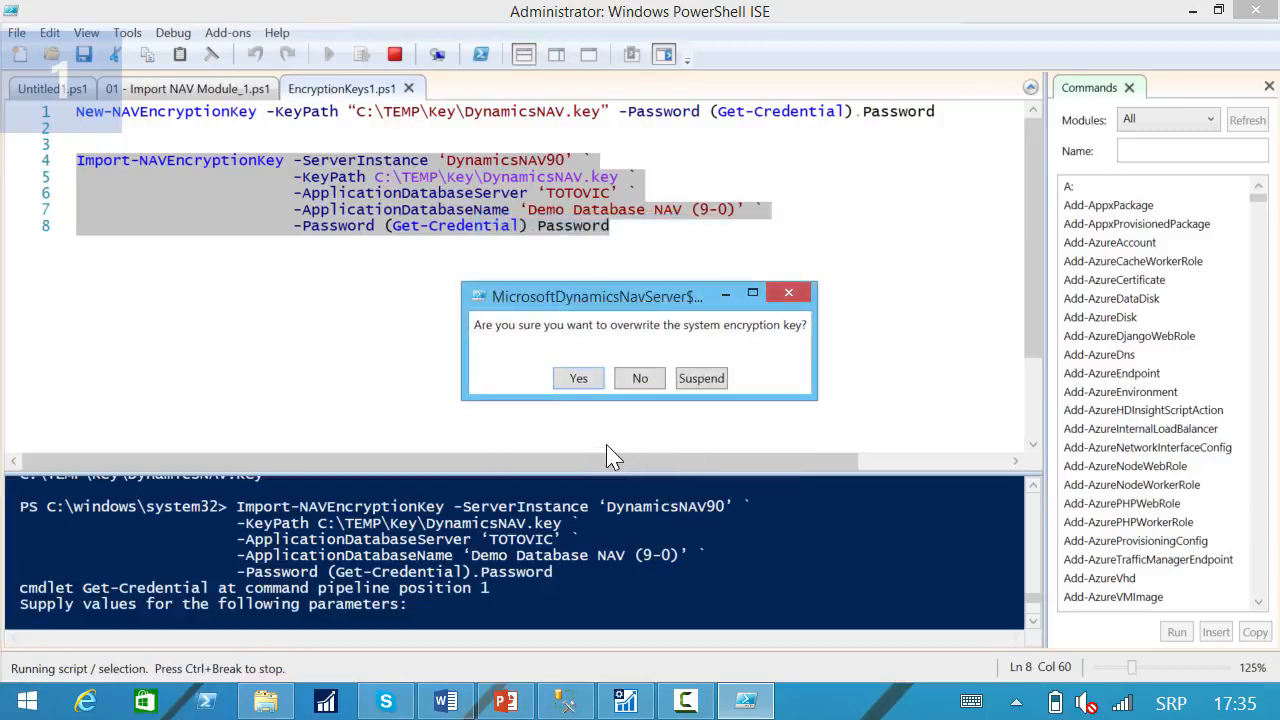
pyautogui.click(578, 380)
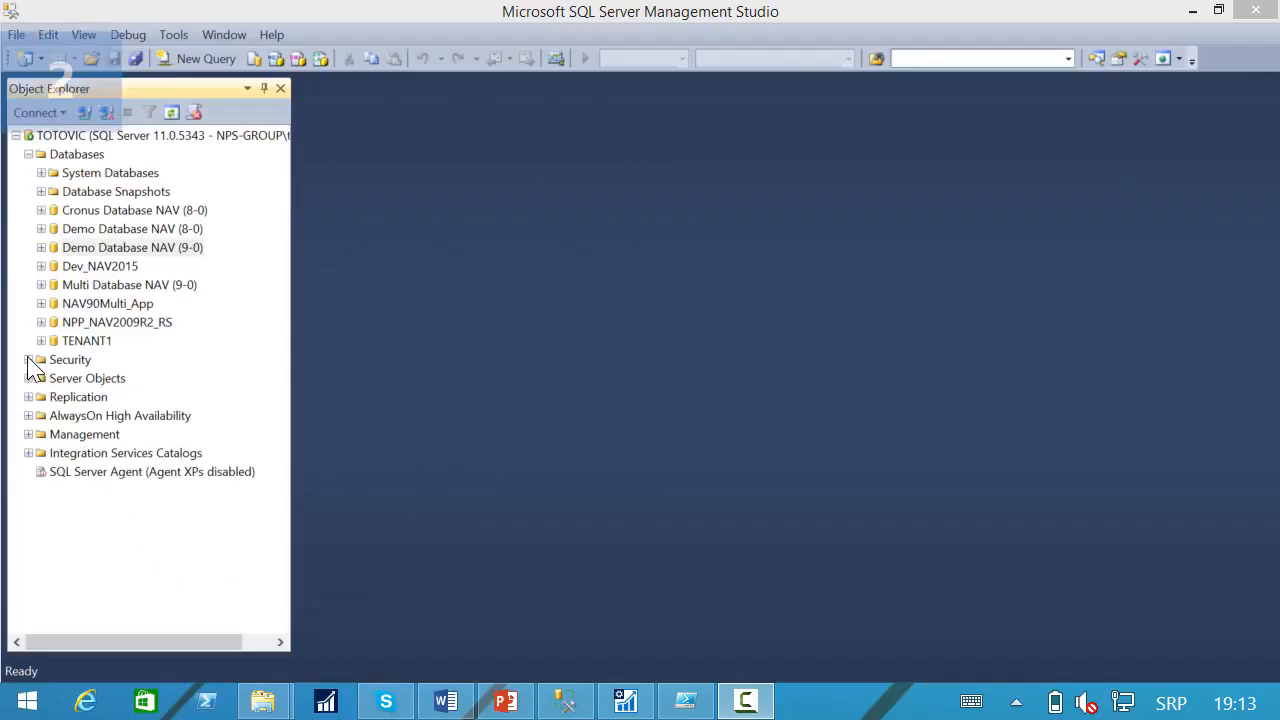
# In SQL Server Management Studio, start creating a new login under the server's Security Logins.
pyautogui.click(28, 360)
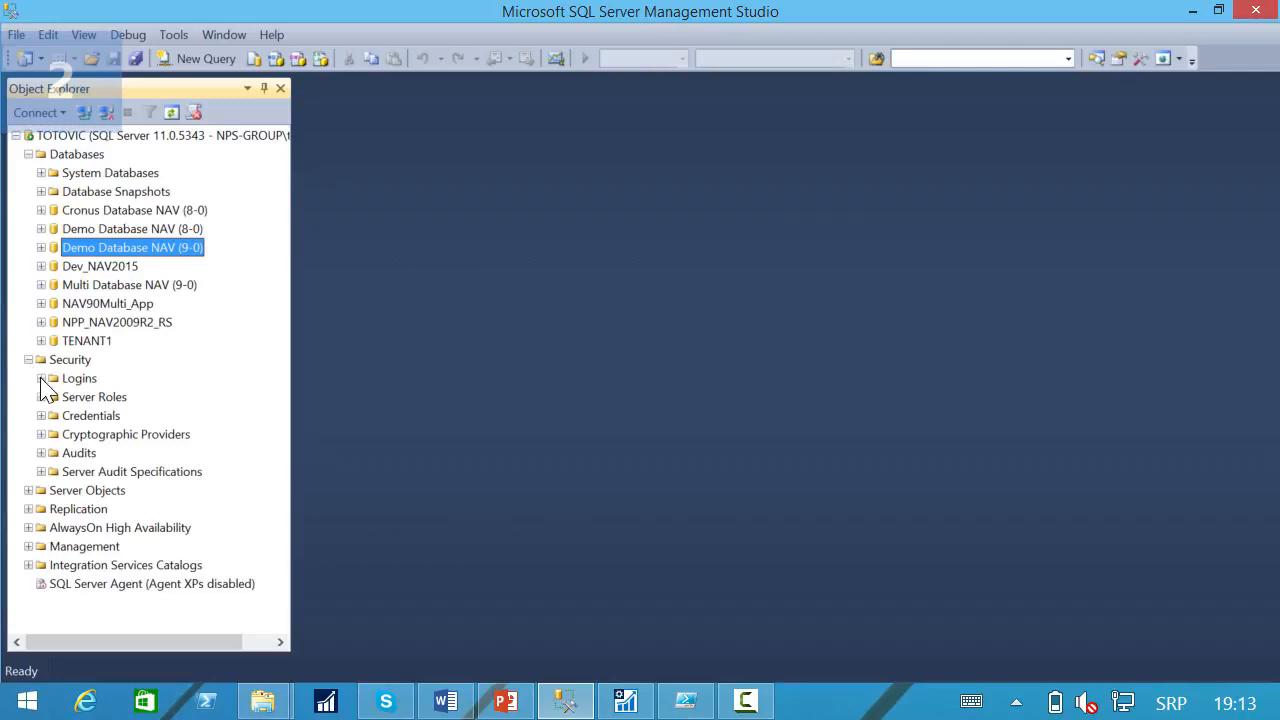
pyautogui.click(41, 379)
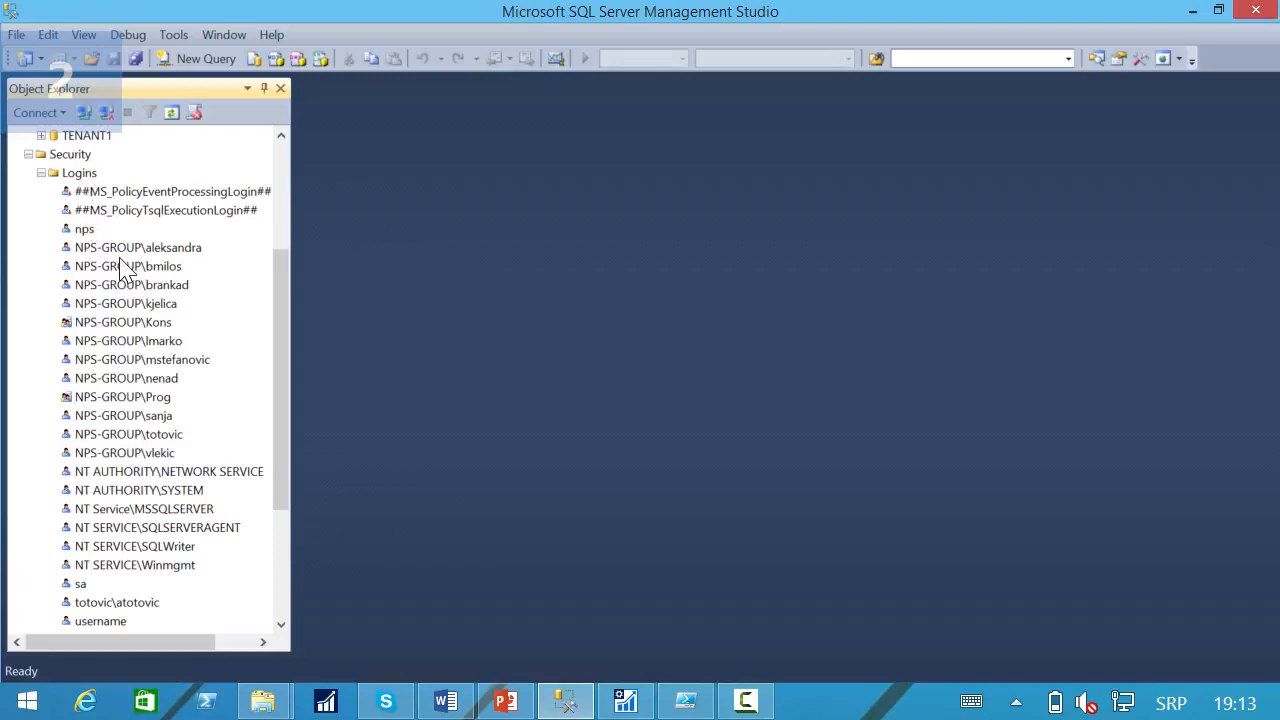
pyautogui.rightClick(79, 172)
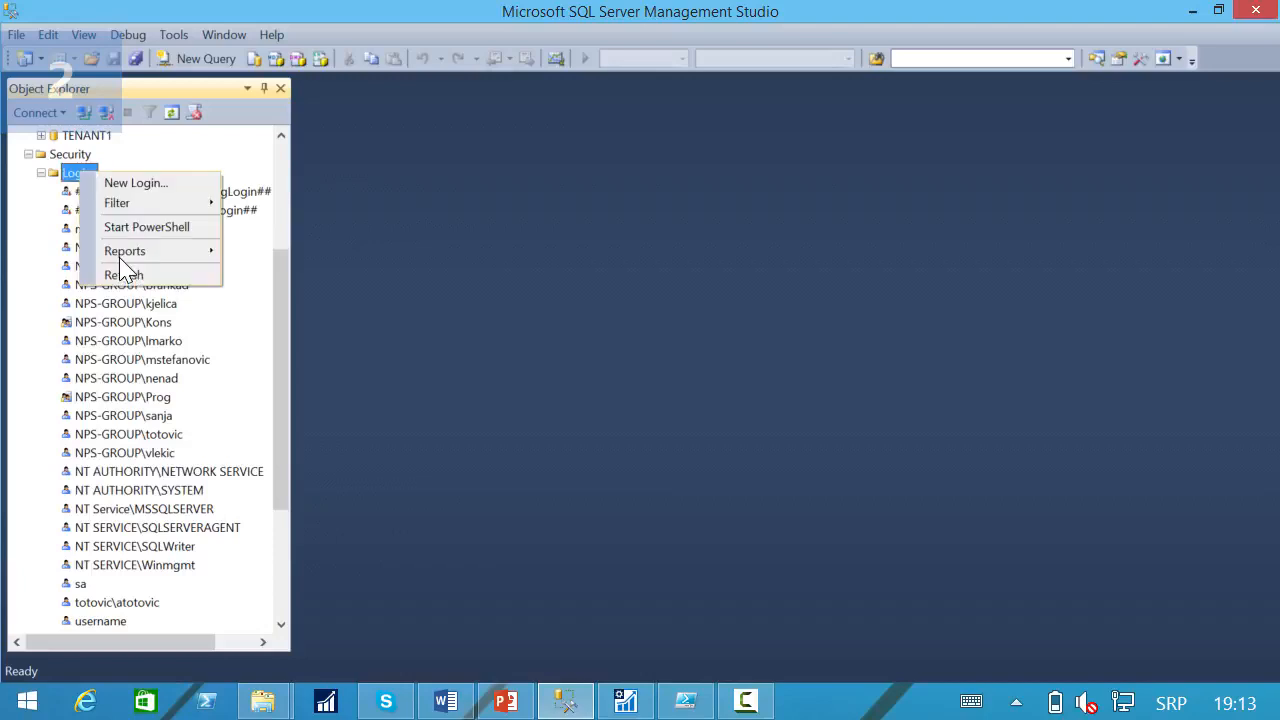
pyautogui.click(159, 273)
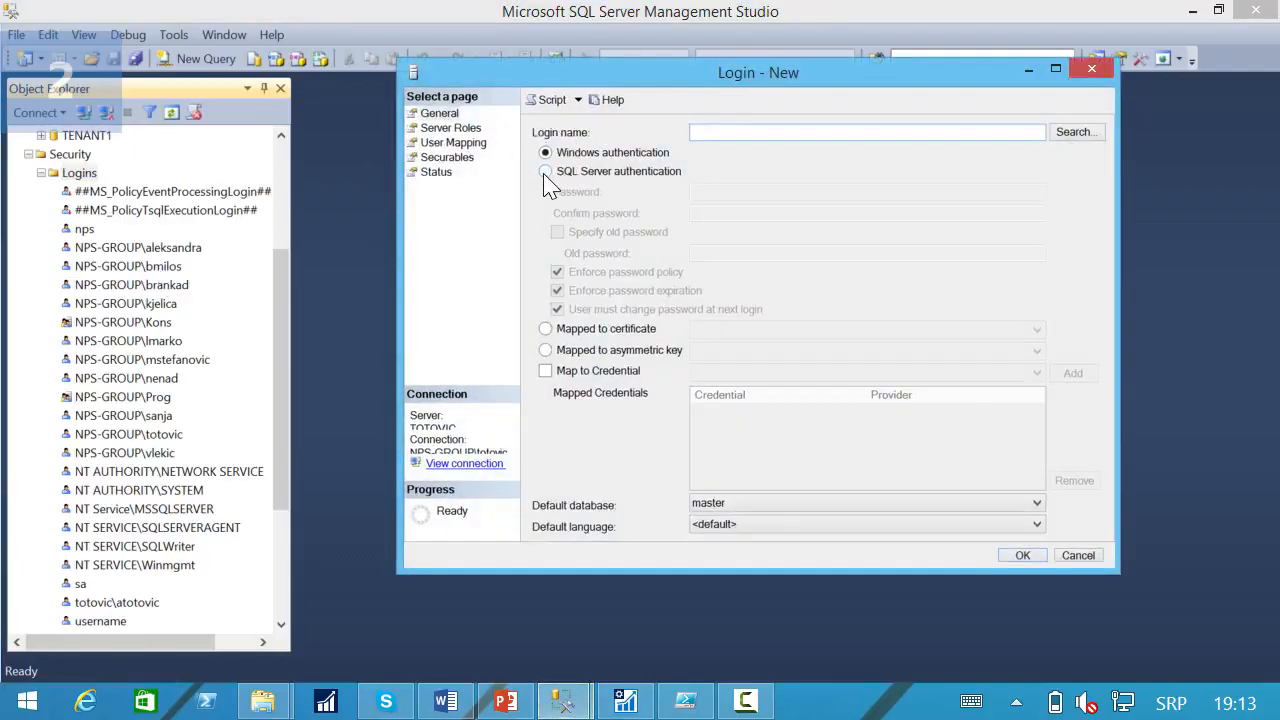
# Define the login as User1 with SQL Server authentication, enter and confirm its password, and disable password expiration enforcement.
pyautogui.click(547, 174)
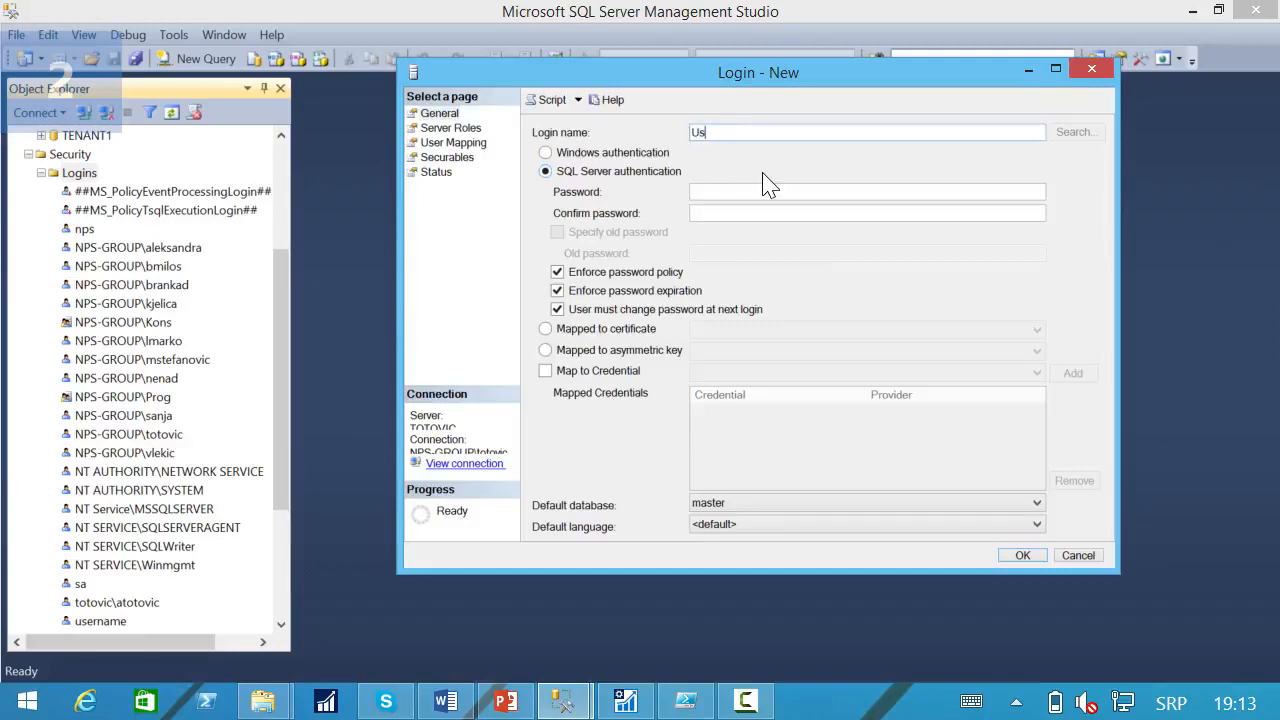
pyautogui.press('Tab')
pyautogui.press('Tab')
pyautogui.write('••••••••')
pyautogui.press('Tab')
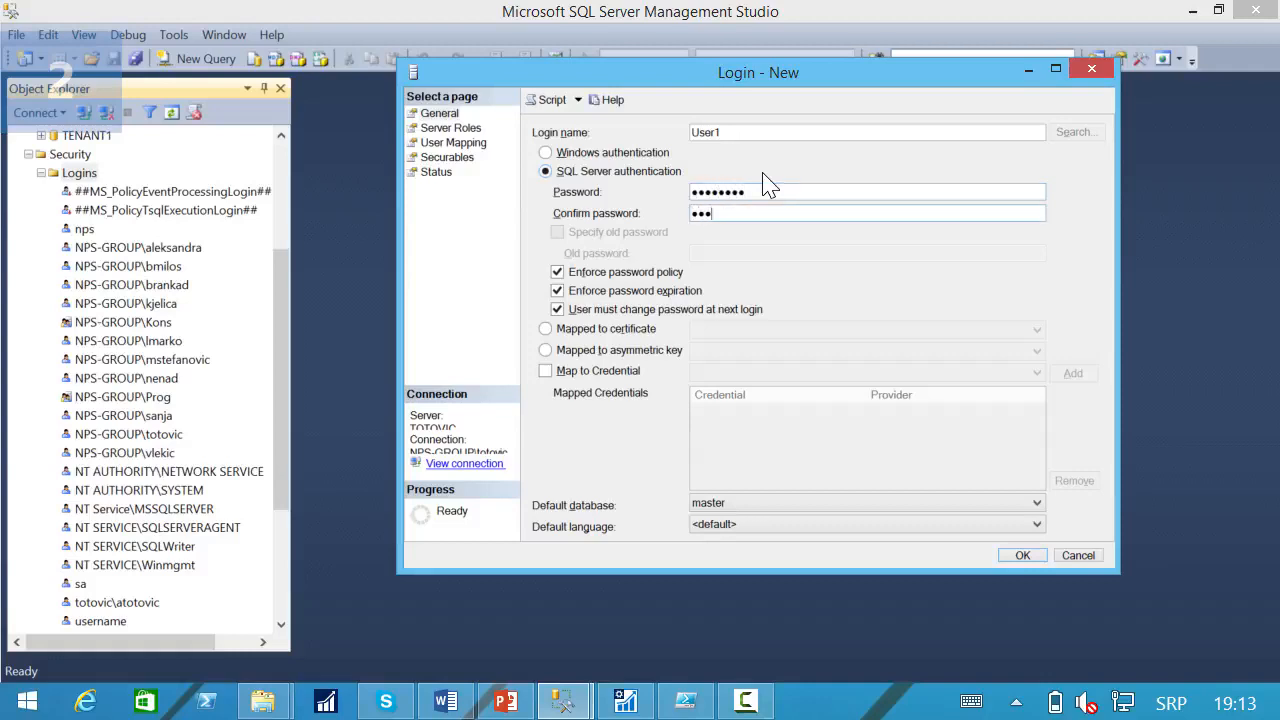
pyautogui.click(557, 291)
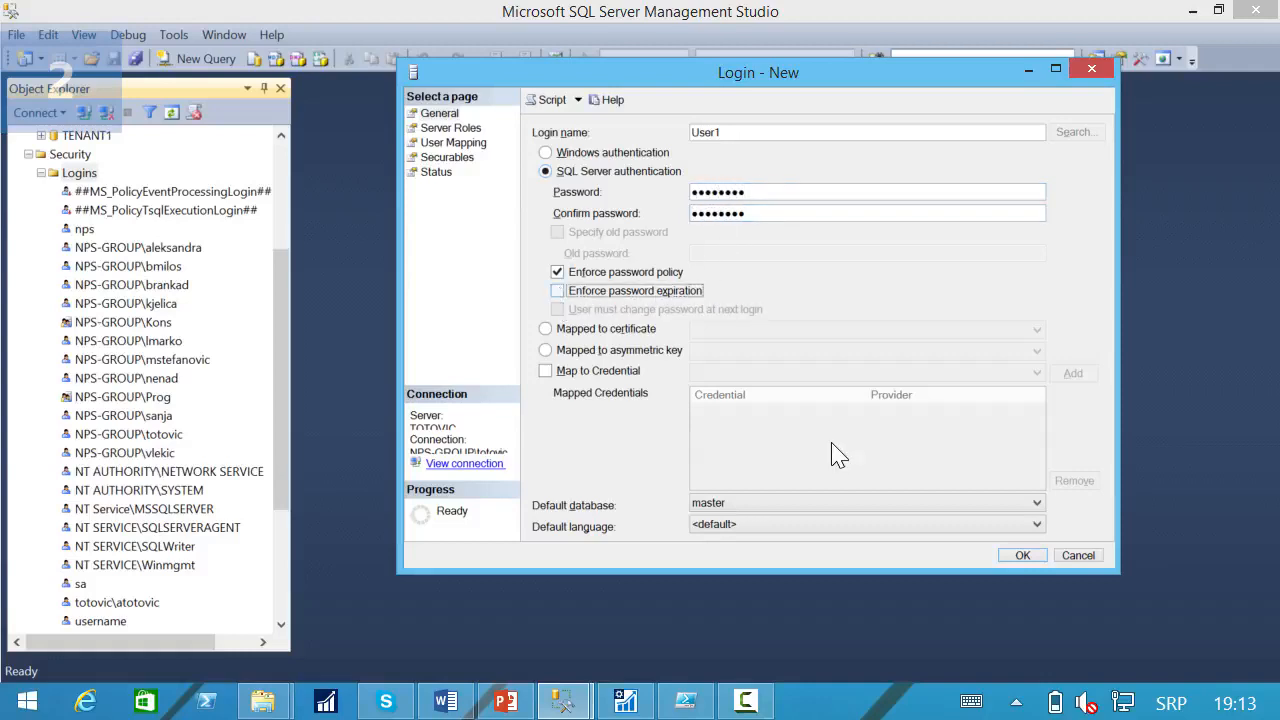
# Map the User1 login to Demo Database NAV (9-0) and create the login.
pyautogui.click(458, 130)
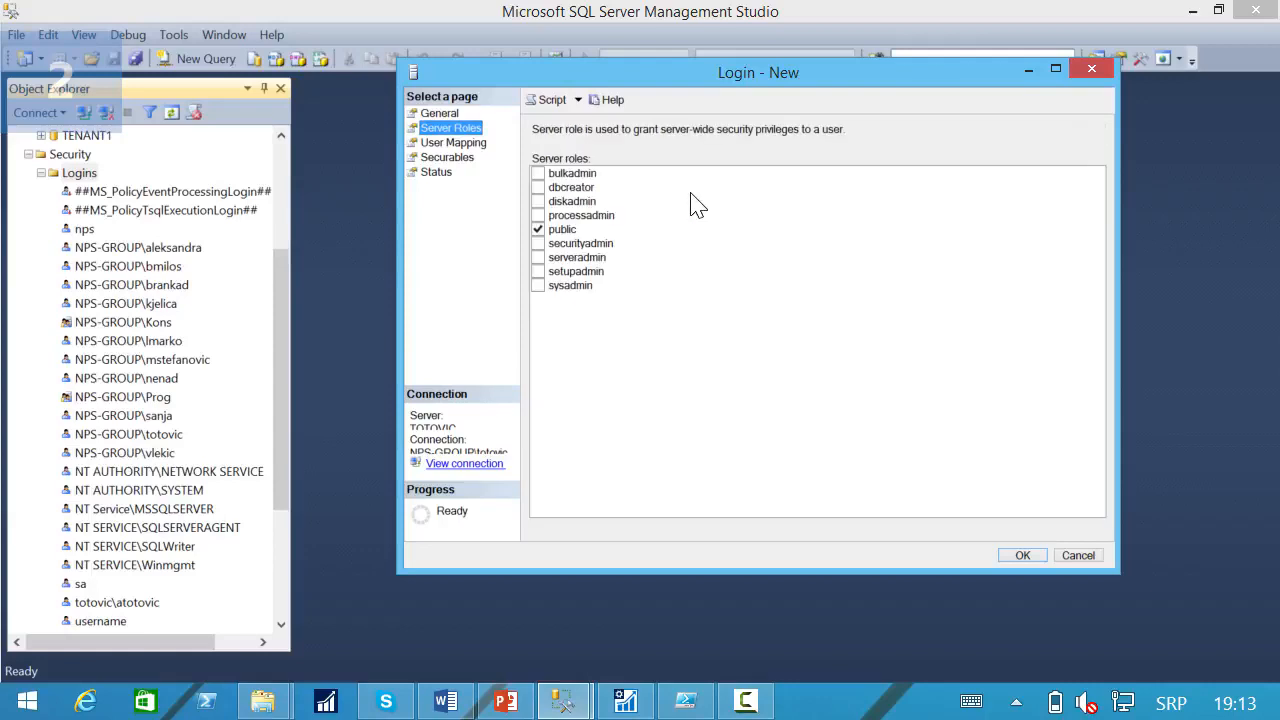
pyautogui.click(463, 143)
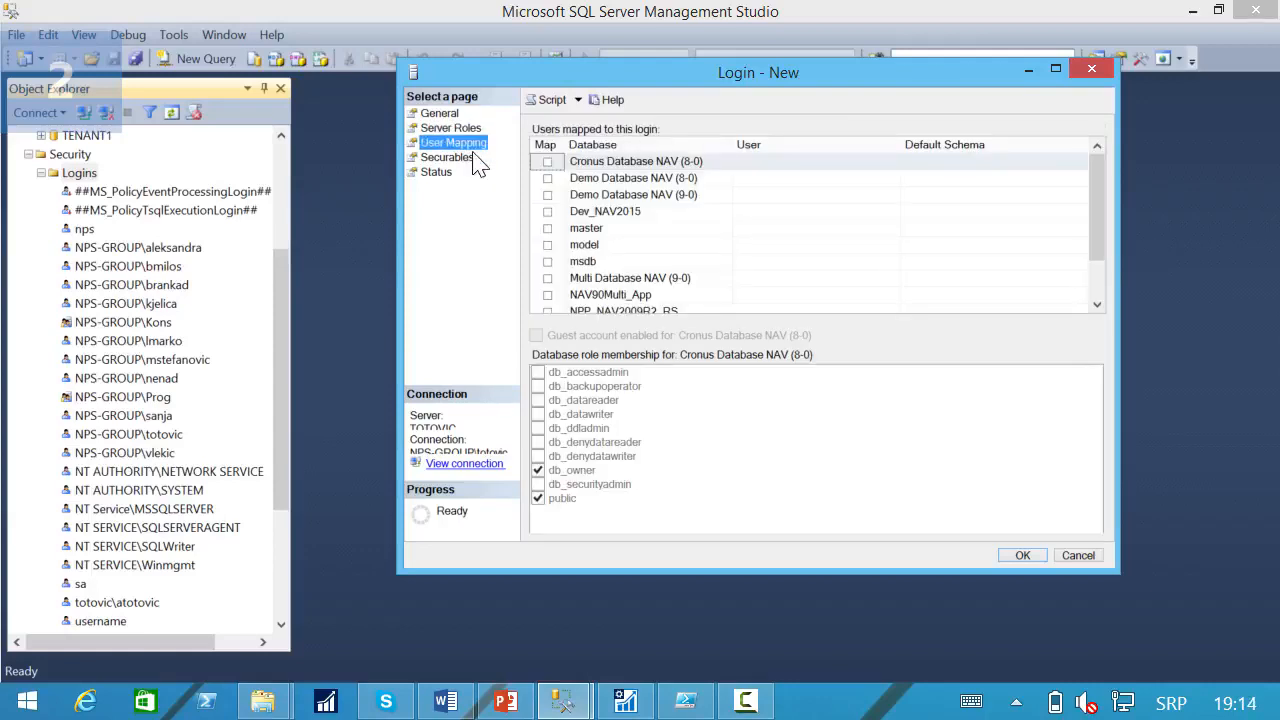
pyautogui.click(547, 195)
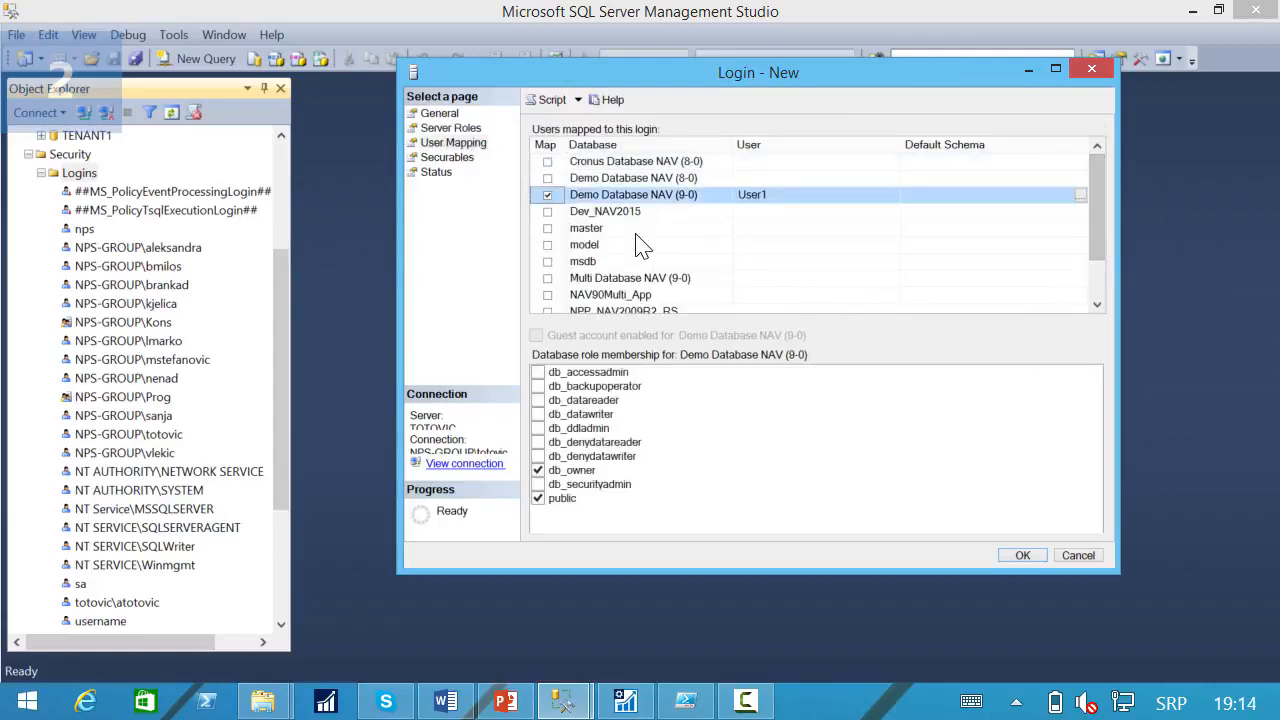
pyautogui.click(439, 113)
pyautogui.click(1022, 555)
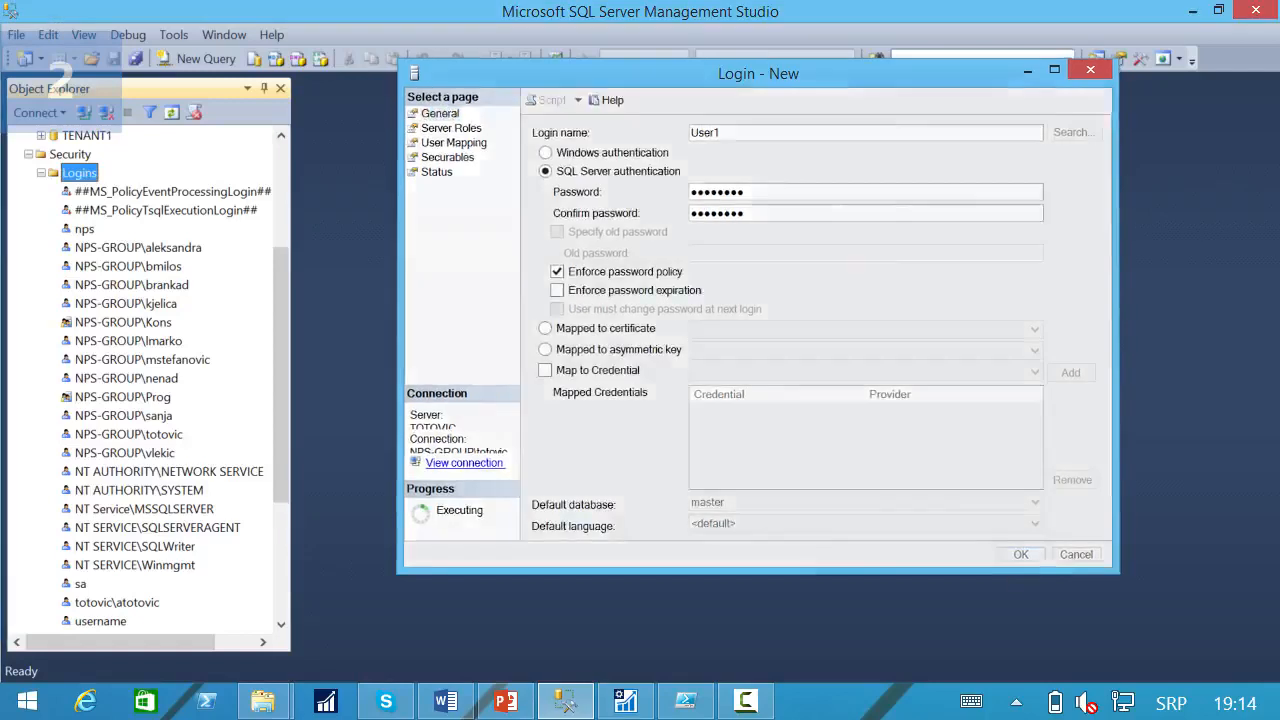
# Assign the db_owner role to database user User1 in Demo Database NAV (9-0).
pyautogui.click(41, 172)
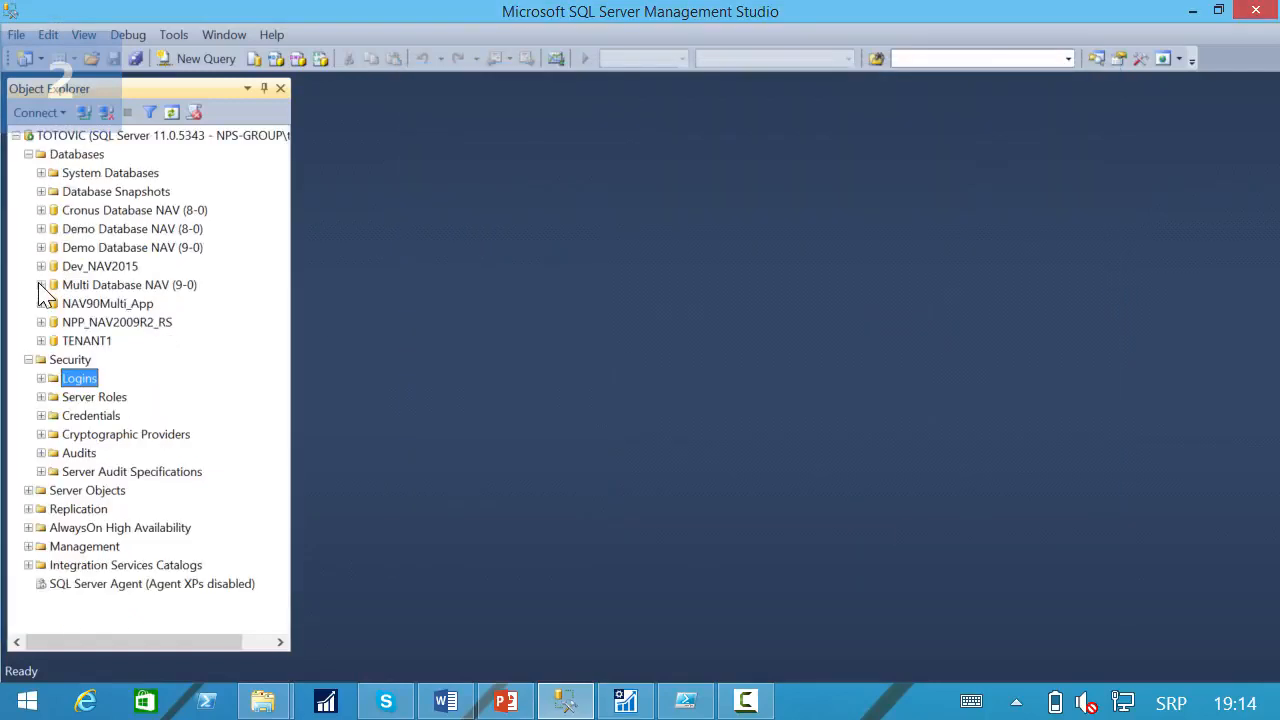
pyautogui.click(28, 359)
pyautogui.click(41, 247)
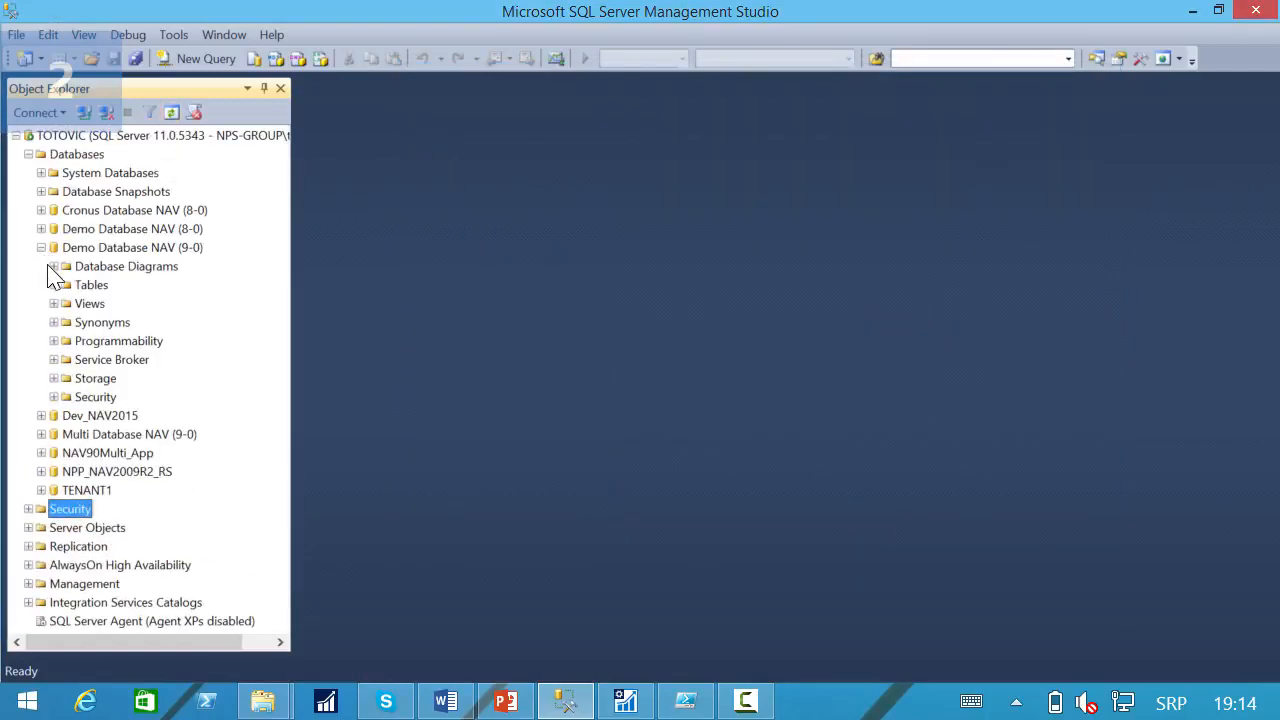
pyautogui.click(53, 397)
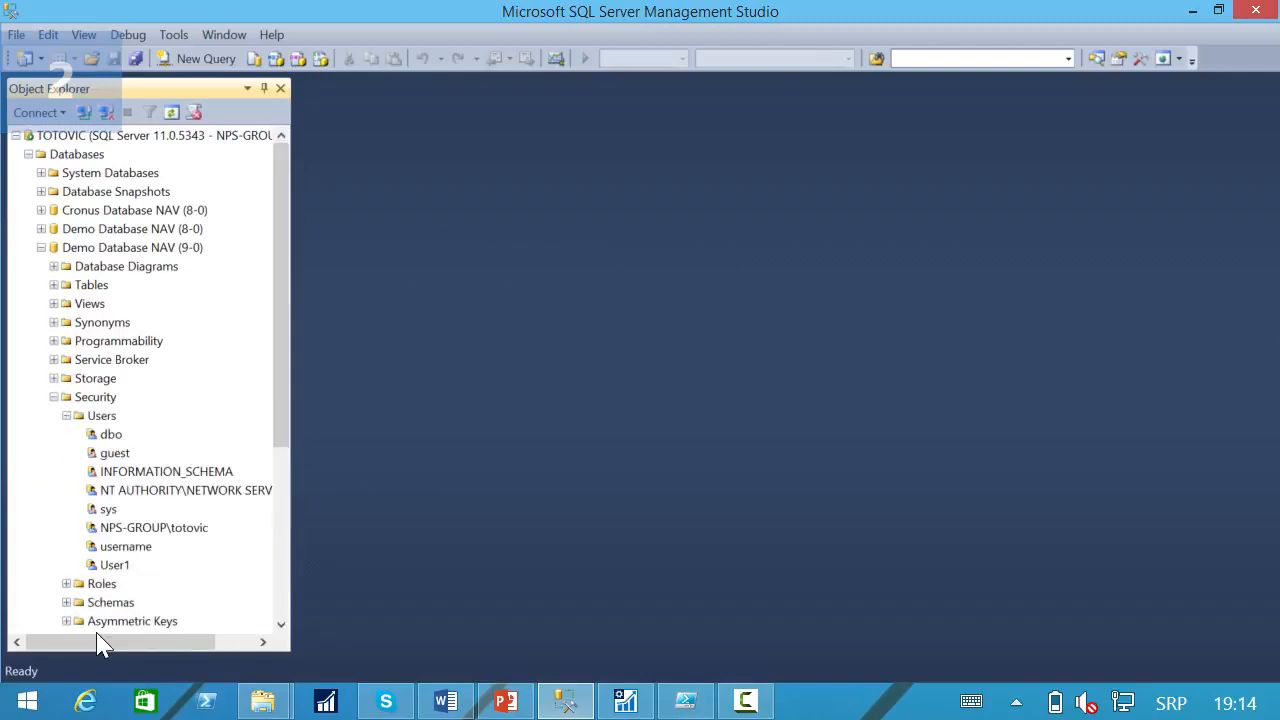
pyautogui.click(114, 572)
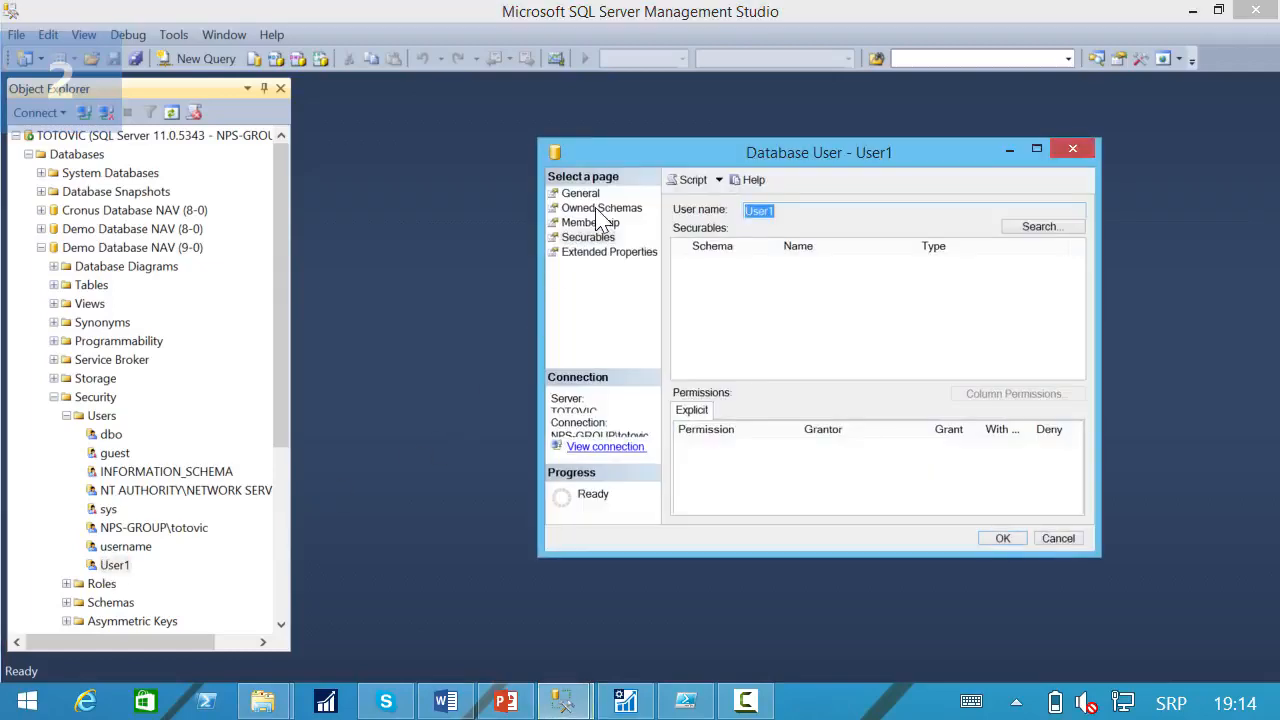
pyautogui.click(598, 223)
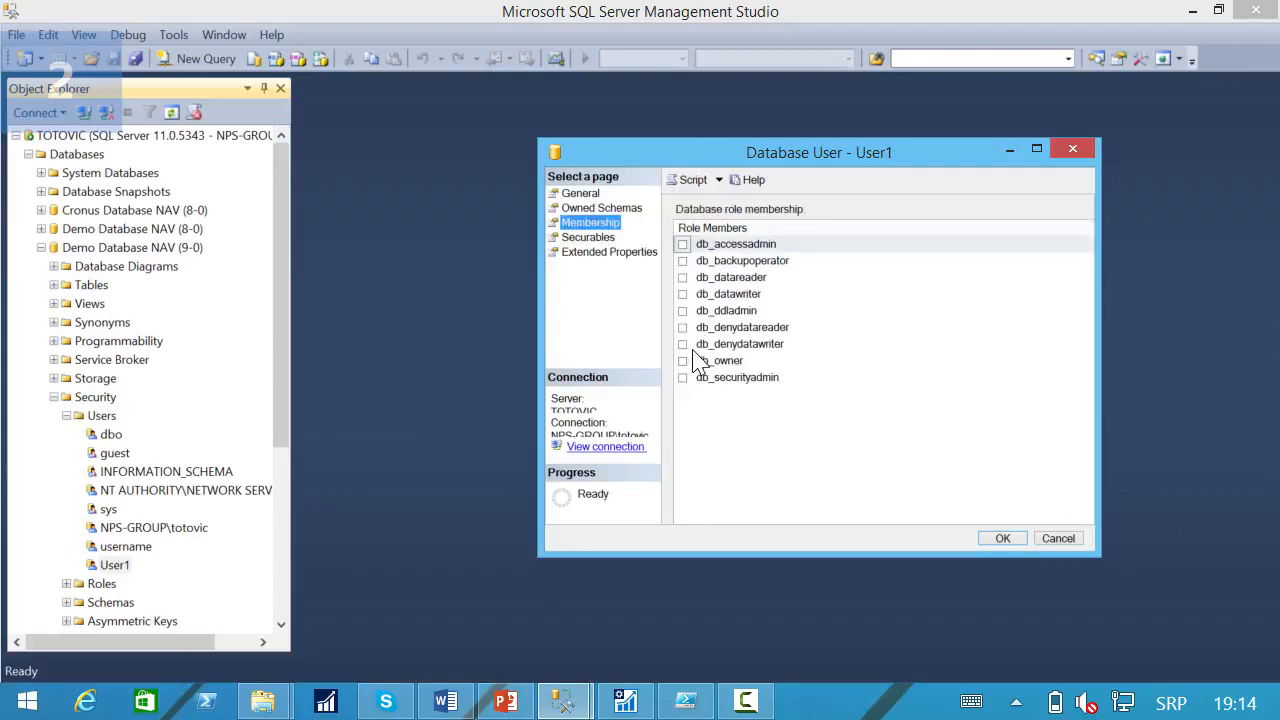
pyautogui.click(683, 361)
pyautogui.click(1003, 538)
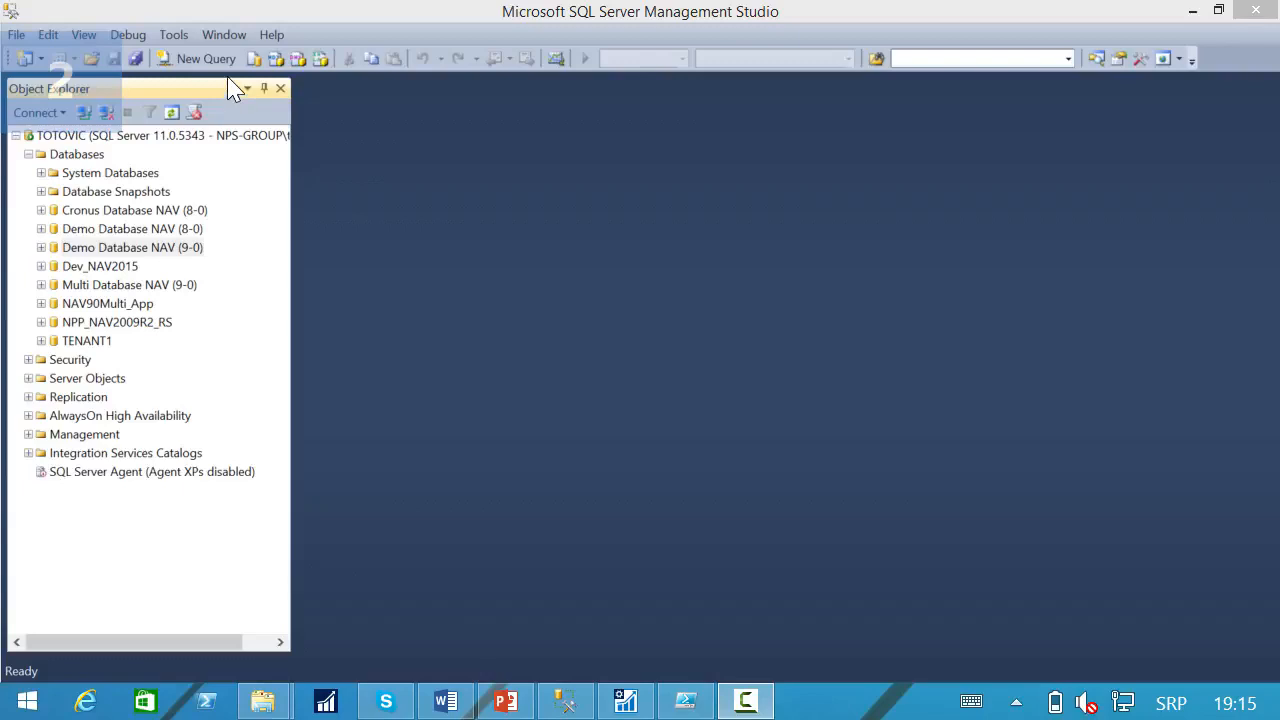
# Run a new query on Demo Database NAV (9-0) that creates login User2 with its password and a database user User2 for that login.
pyautogui.click(207, 61)
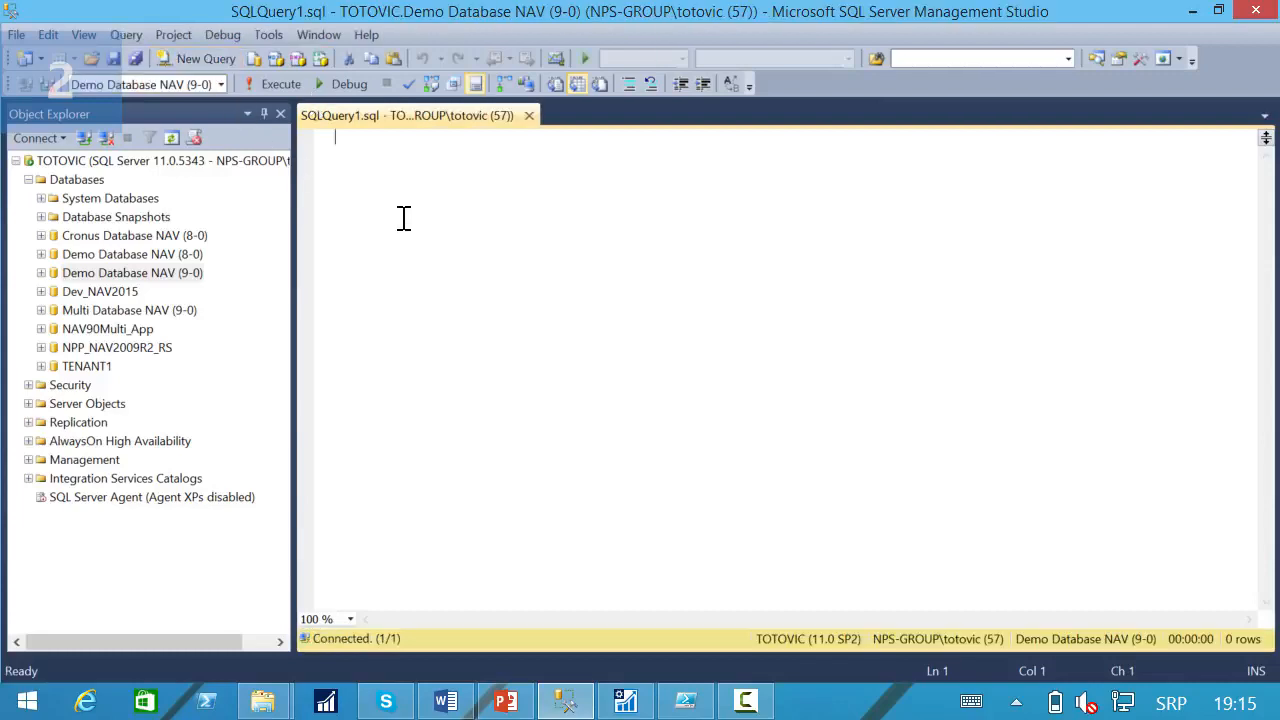
pyautogui.hotkey('ctrl', 'v')
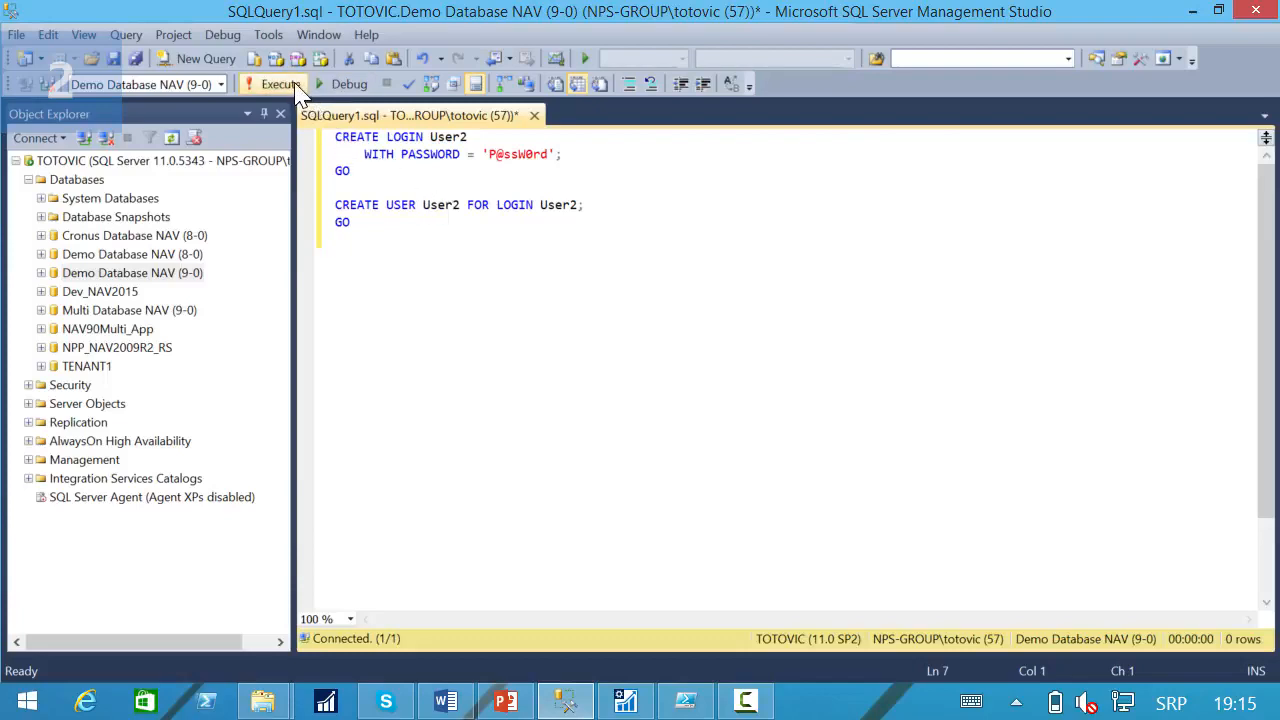
pyautogui.press('F5')
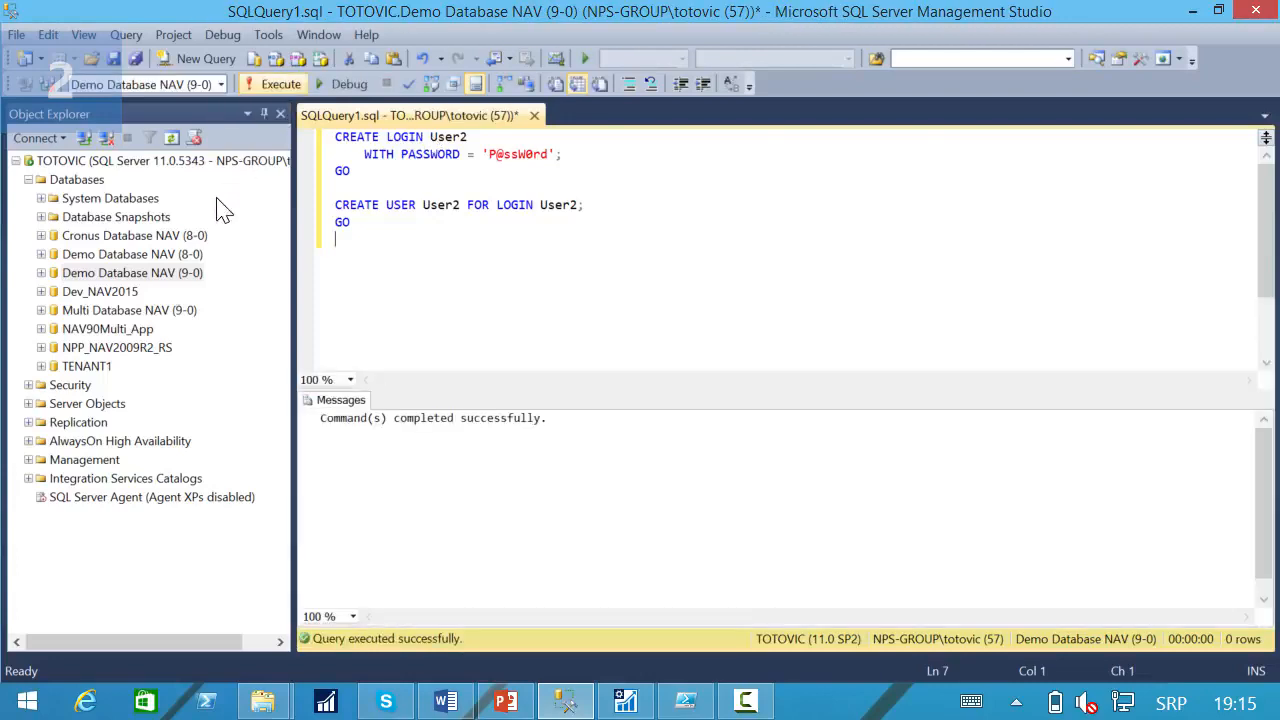
# Check for User2 among the server's logins and the database users of Demo Database NAV (9-0).
pyautogui.click(28, 386)
pyautogui.click(40, 405)
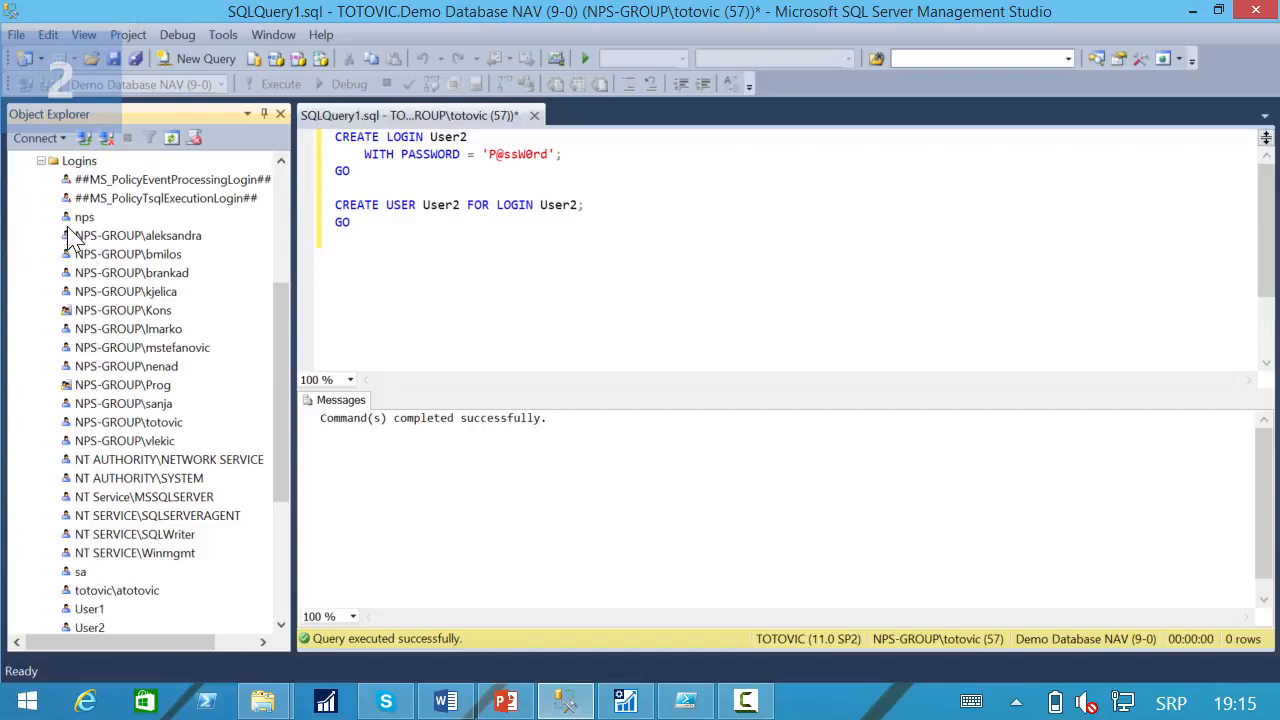
pyautogui.click(41, 160)
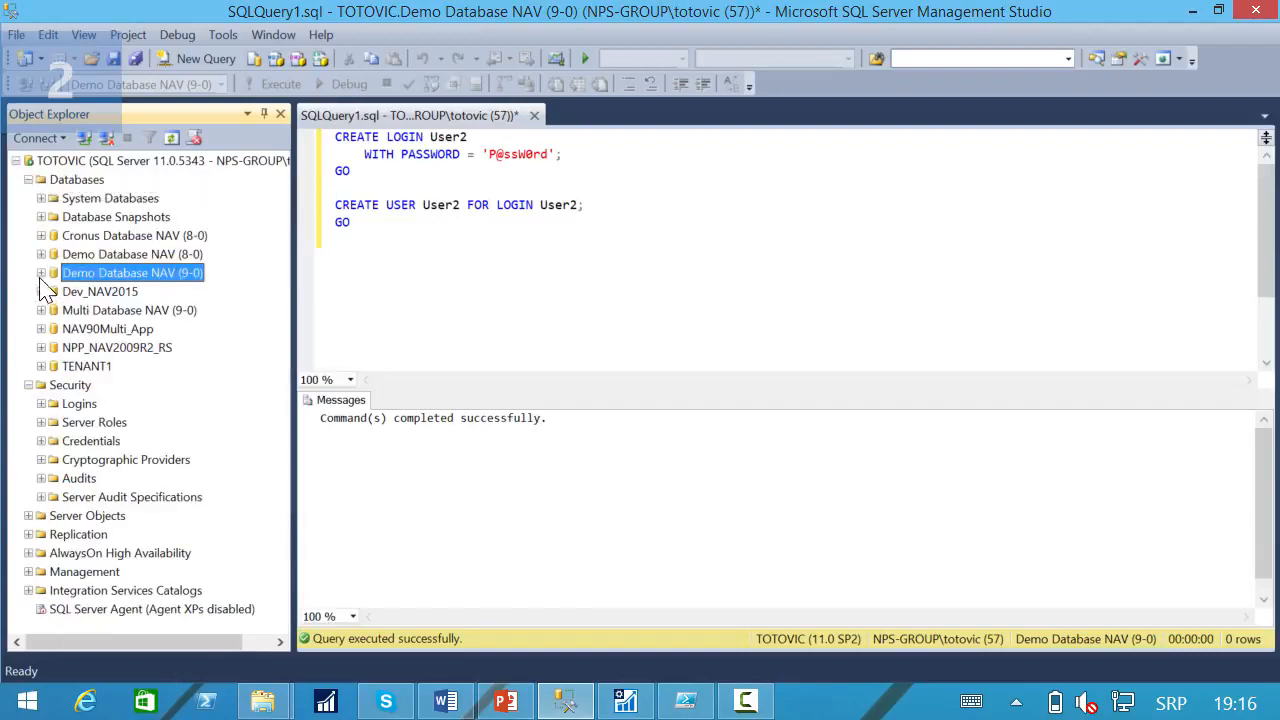
pyautogui.click(41, 272)
pyautogui.click(53, 422)
pyautogui.click(66, 441)
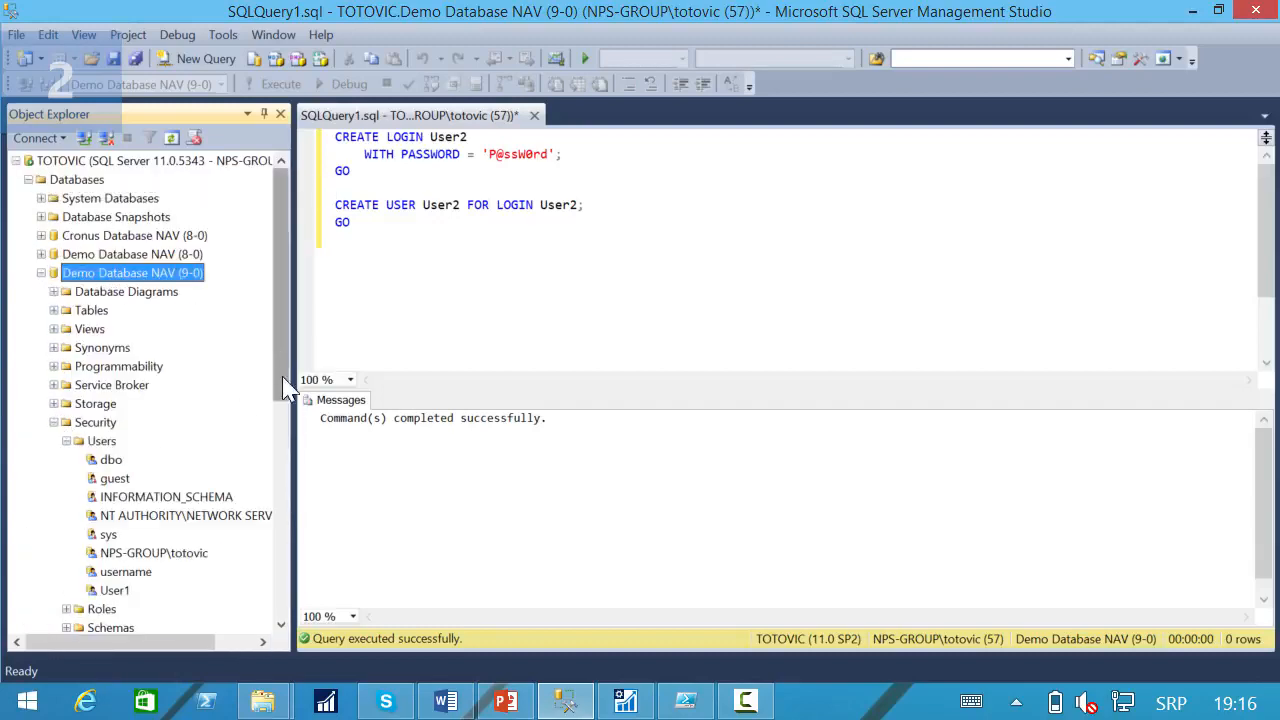
pyautogui.scroll(-3, 180, 450)
# In the User2 login's properties, map it to Demo Database NAV (9-0) with the db_owner role.
pyautogui.rightClick(112, 291)
pyautogui.click(186, 447)
pyautogui.write('Use')
pyautogui.write('r2')
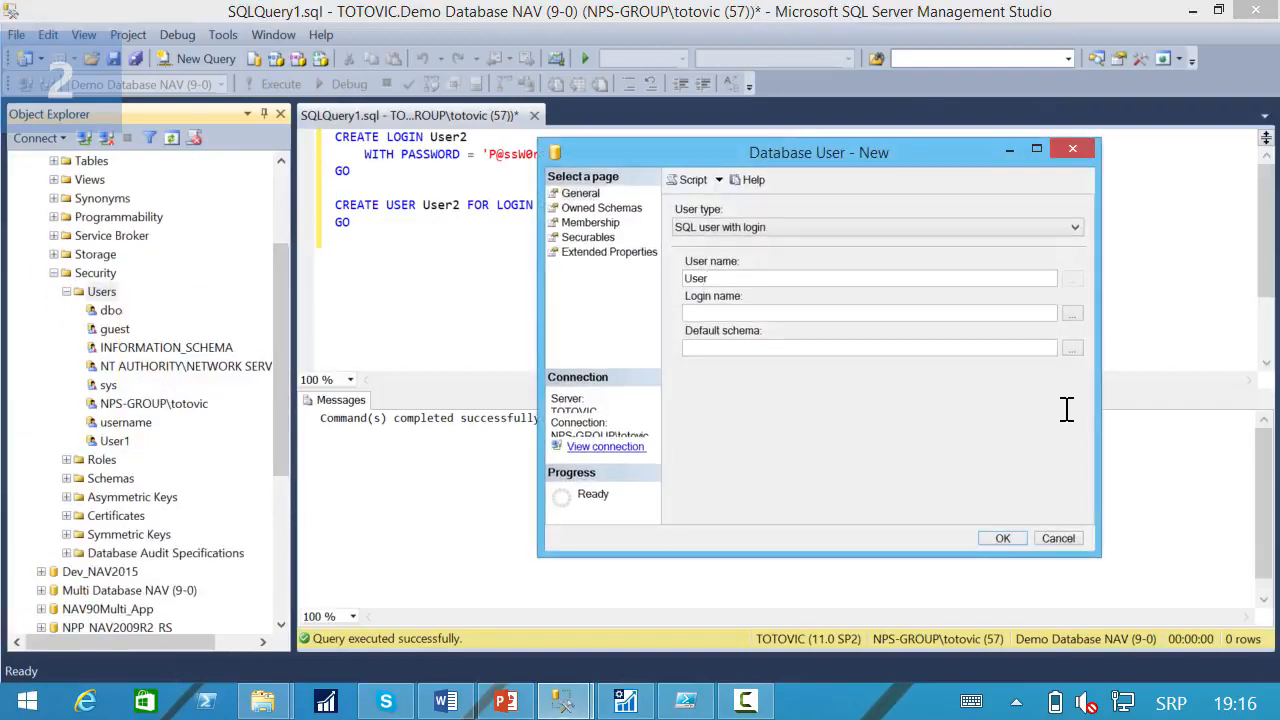
pyautogui.press('Tab')
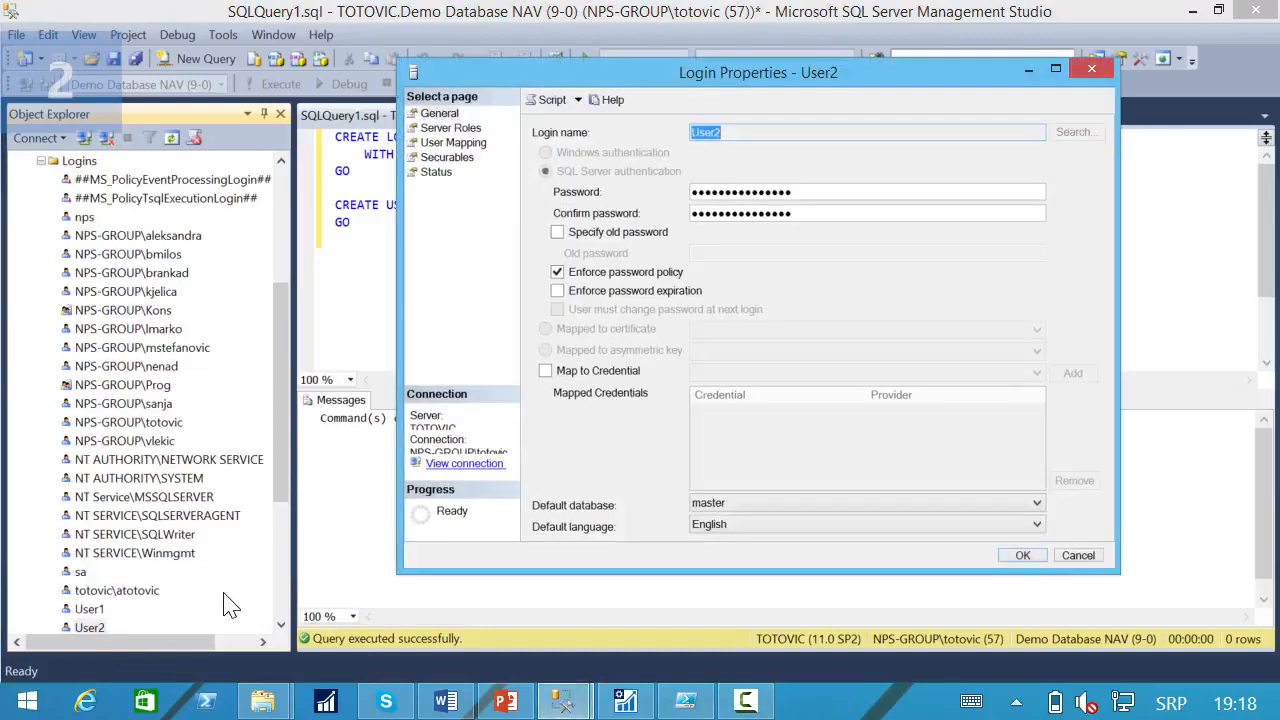
pyautogui.click(441, 158)
pyautogui.click(450, 143)
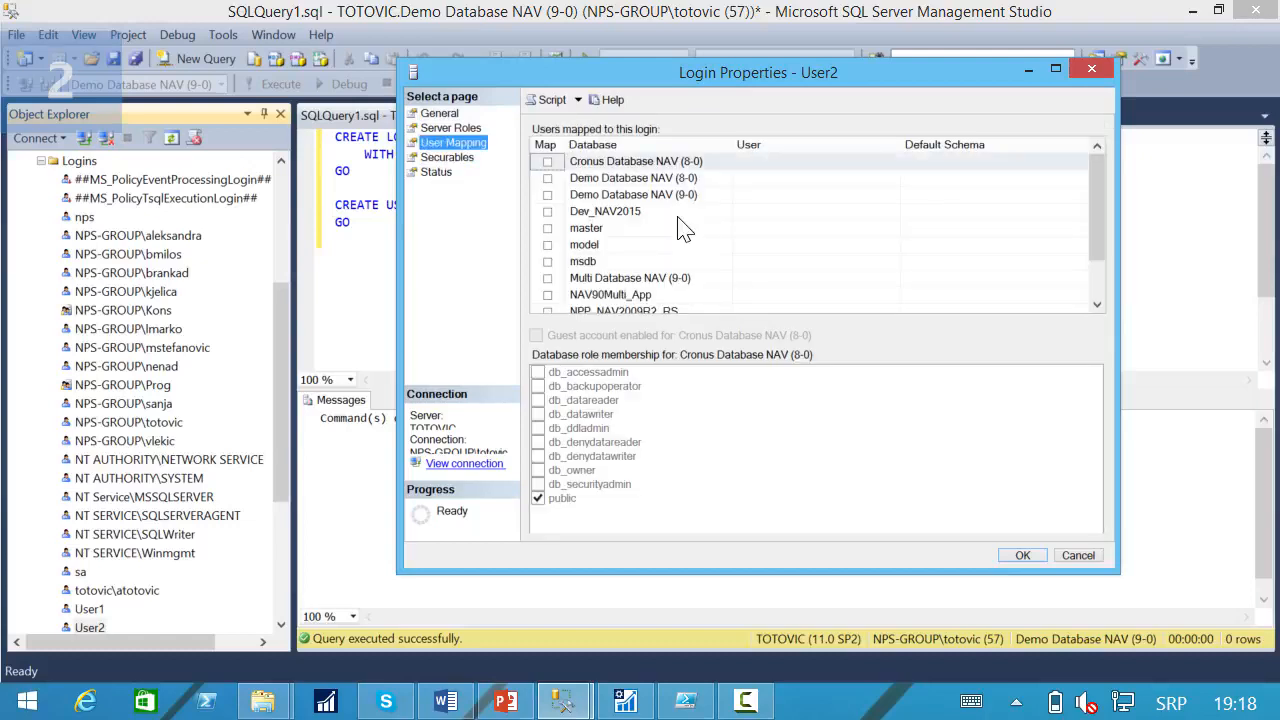
pyautogui.click(547, 194)
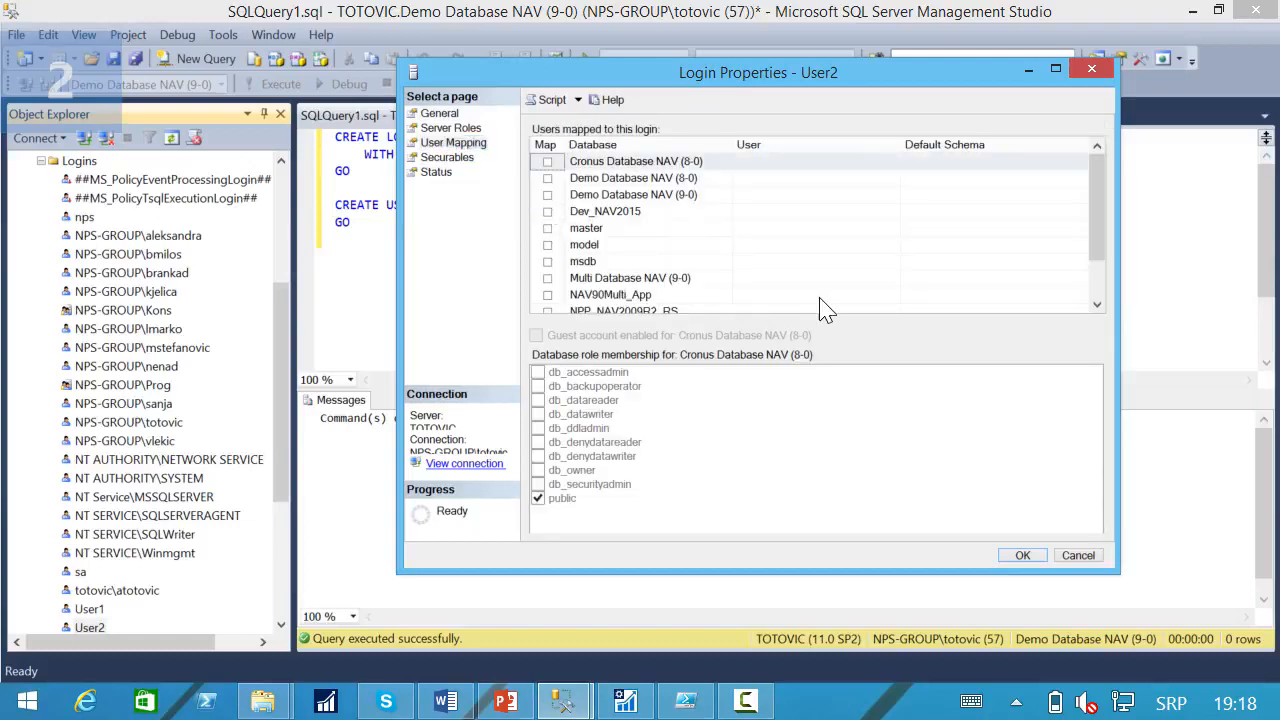
pyautogui.click(550, 472)
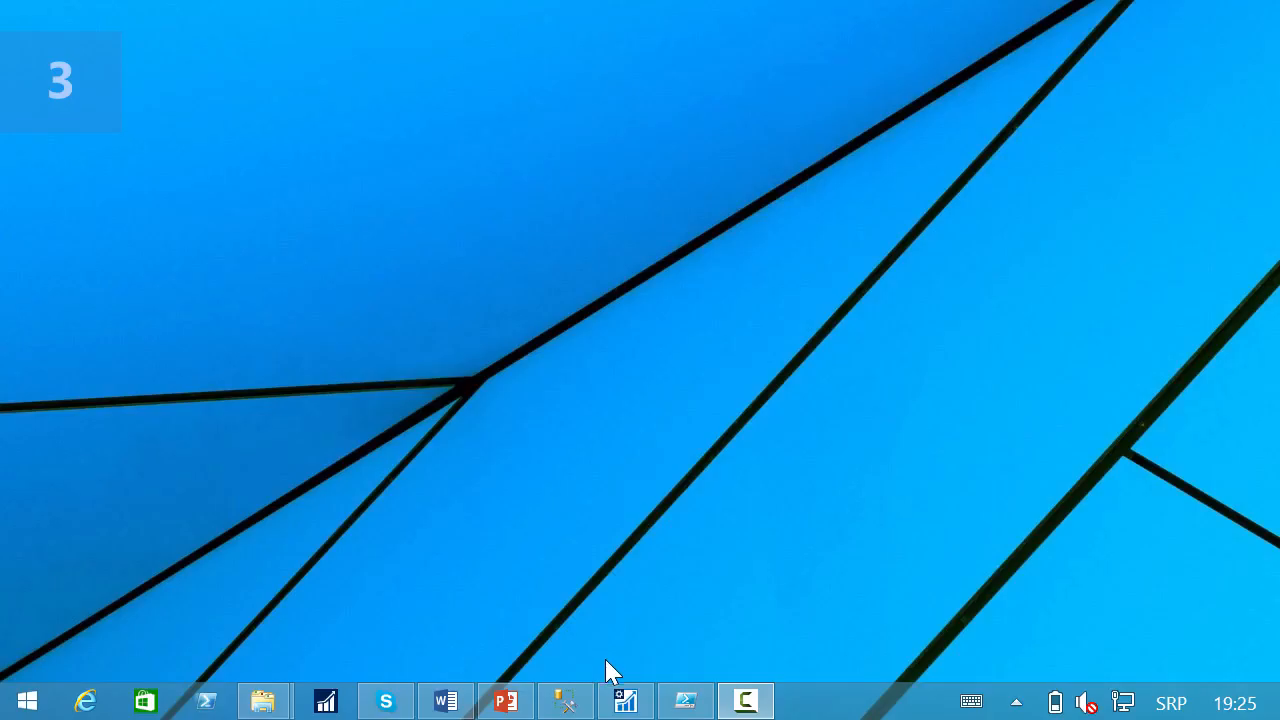
# Switch to the Dynamics NAV Server administration console and set DynamicsNAV90's database authentication type to SQL authentication.
pyautogui.click(627, 703)
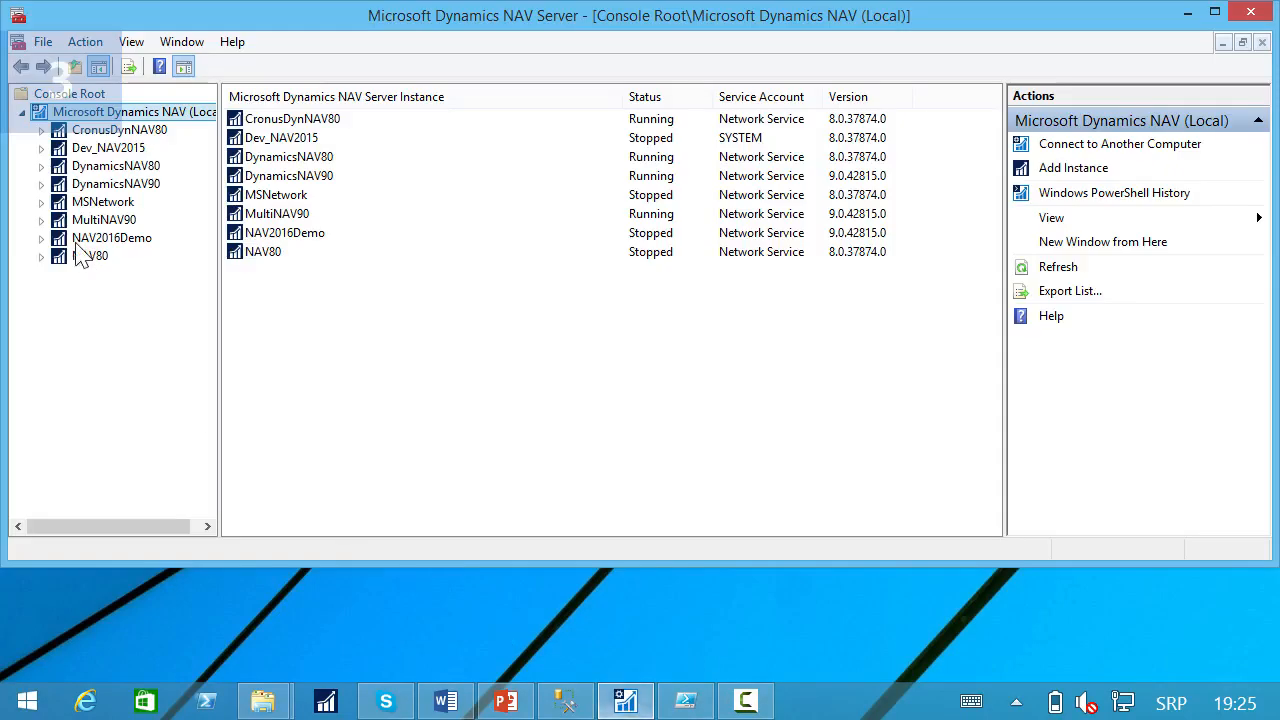
pyautogui.click(76, 186)
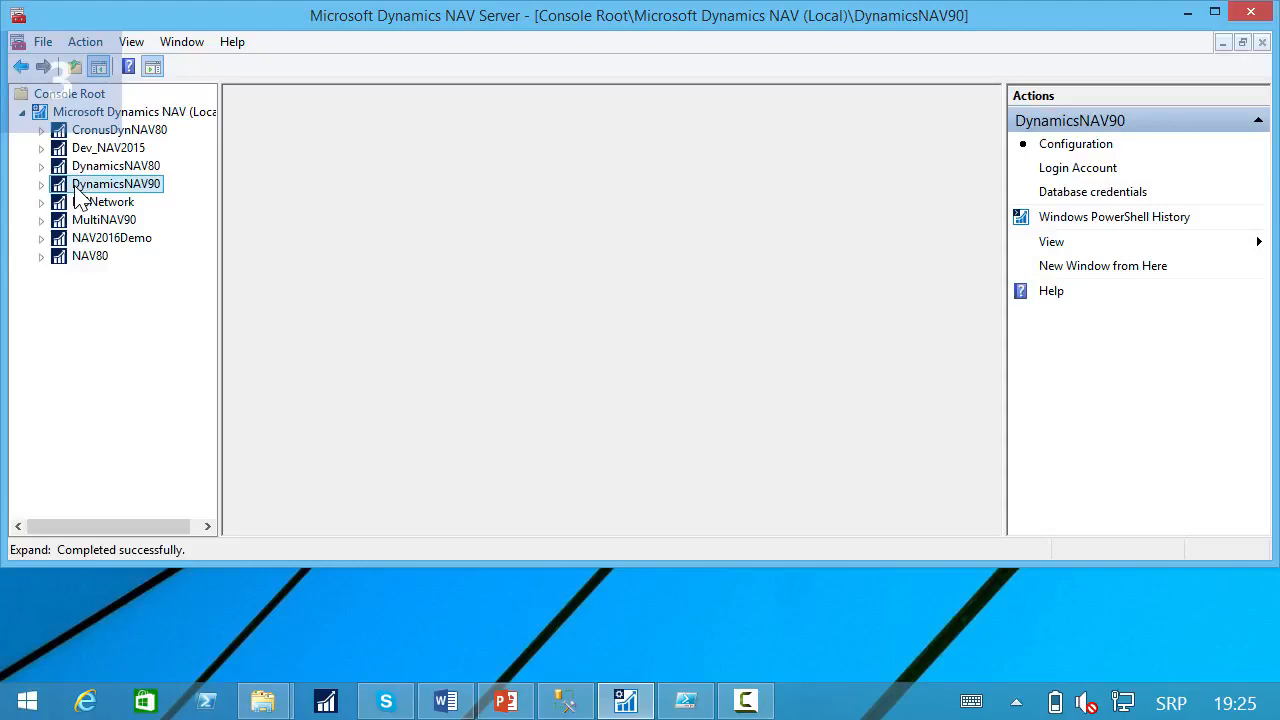
pyautogui.click(1076, 195)
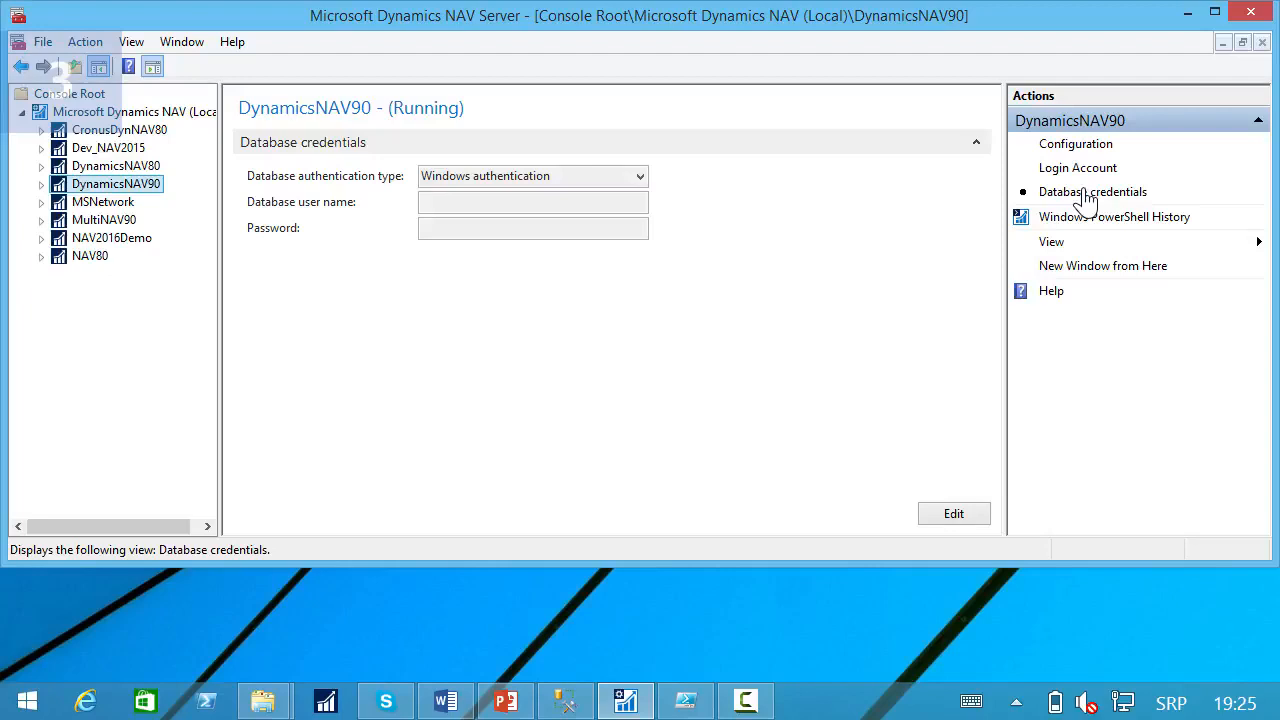
pyautogui.click(953, 515)
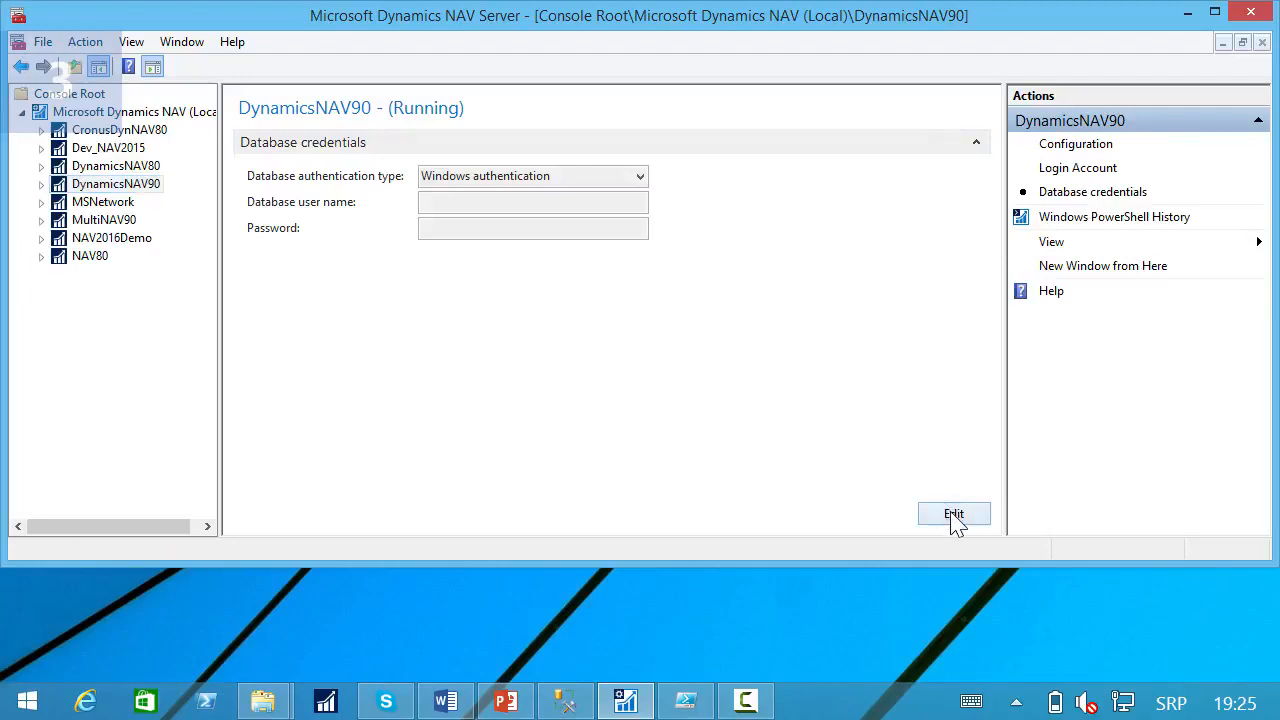
pyautogui.click(640, 177)
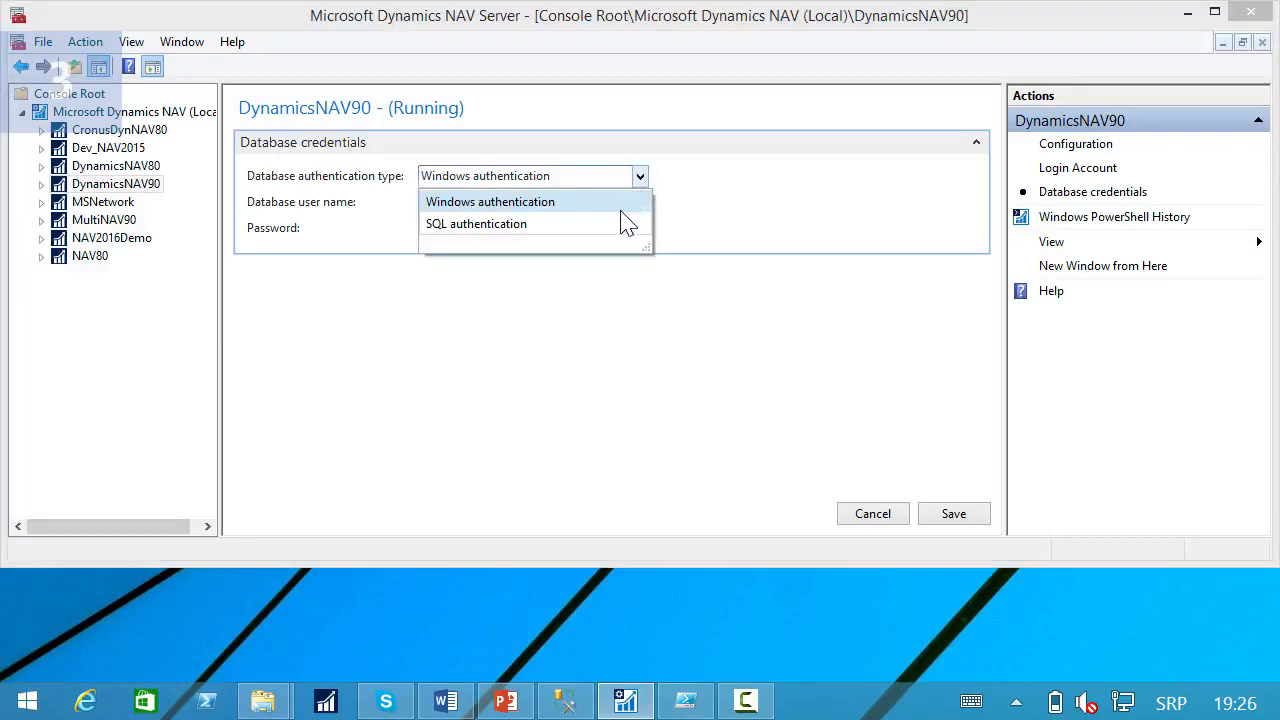
pyautogui.click(620, 225)
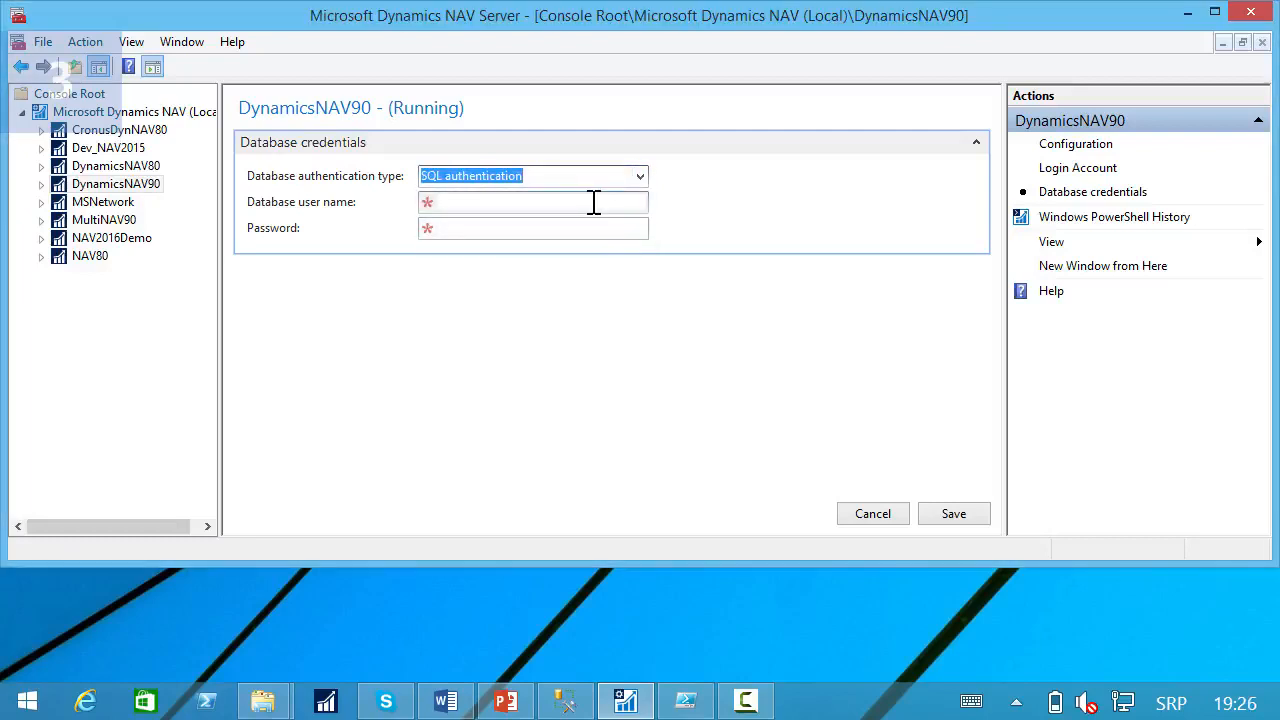
# Enter User1 as the database user name with its password, then save the credentials and agree to use an encryption key.
pyautogui.click(592, 202)
pyautogui.write('User1')
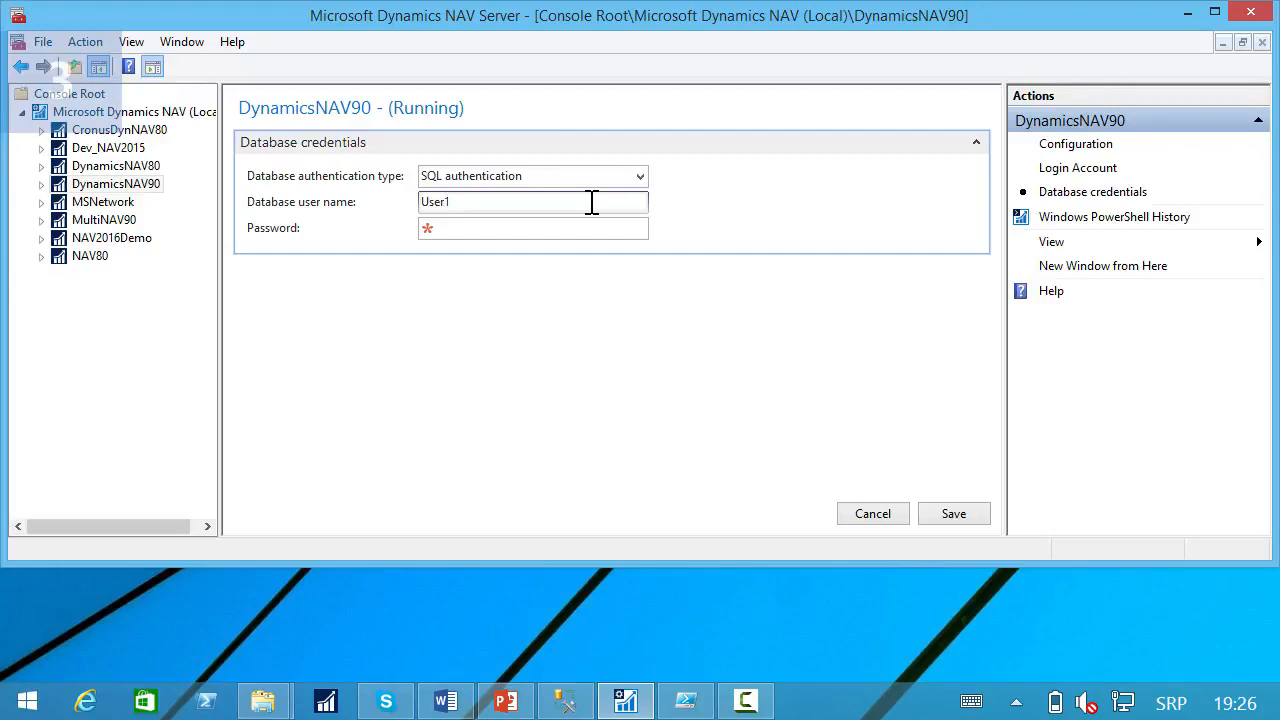
pyautogui.press('Tab')
pyautogui.write('p')
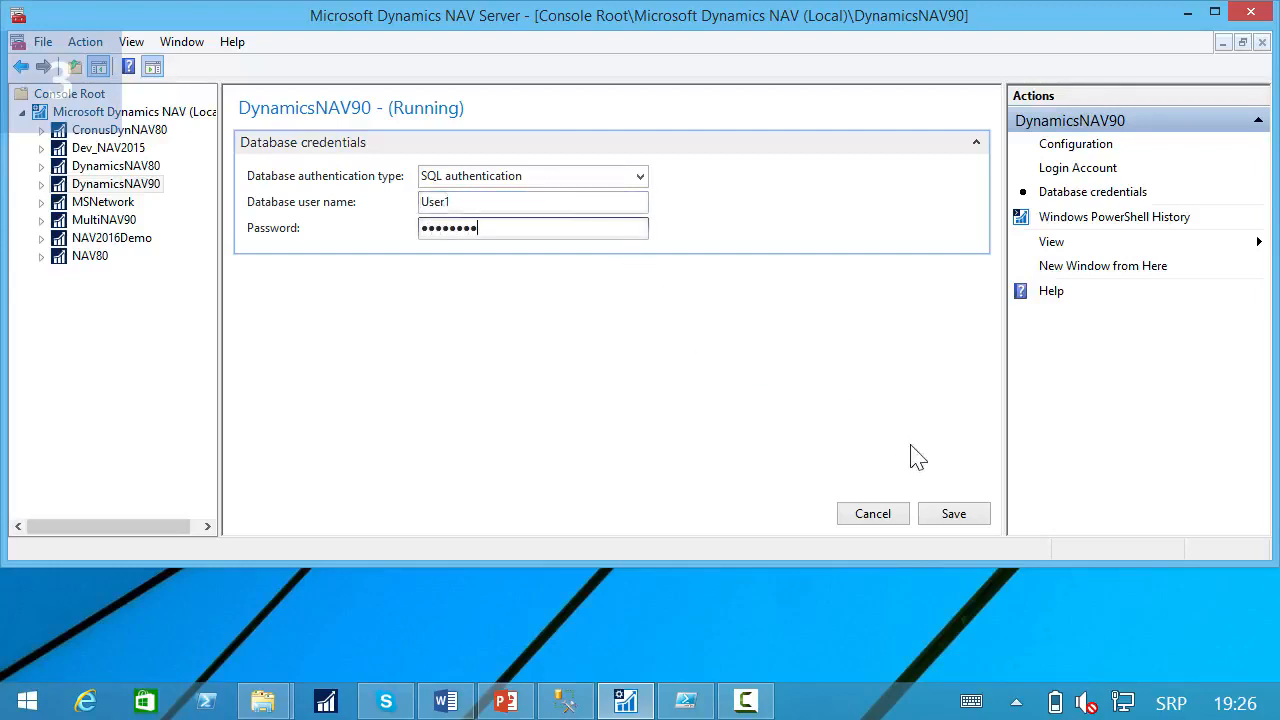
pyautogui.click(954, 514)
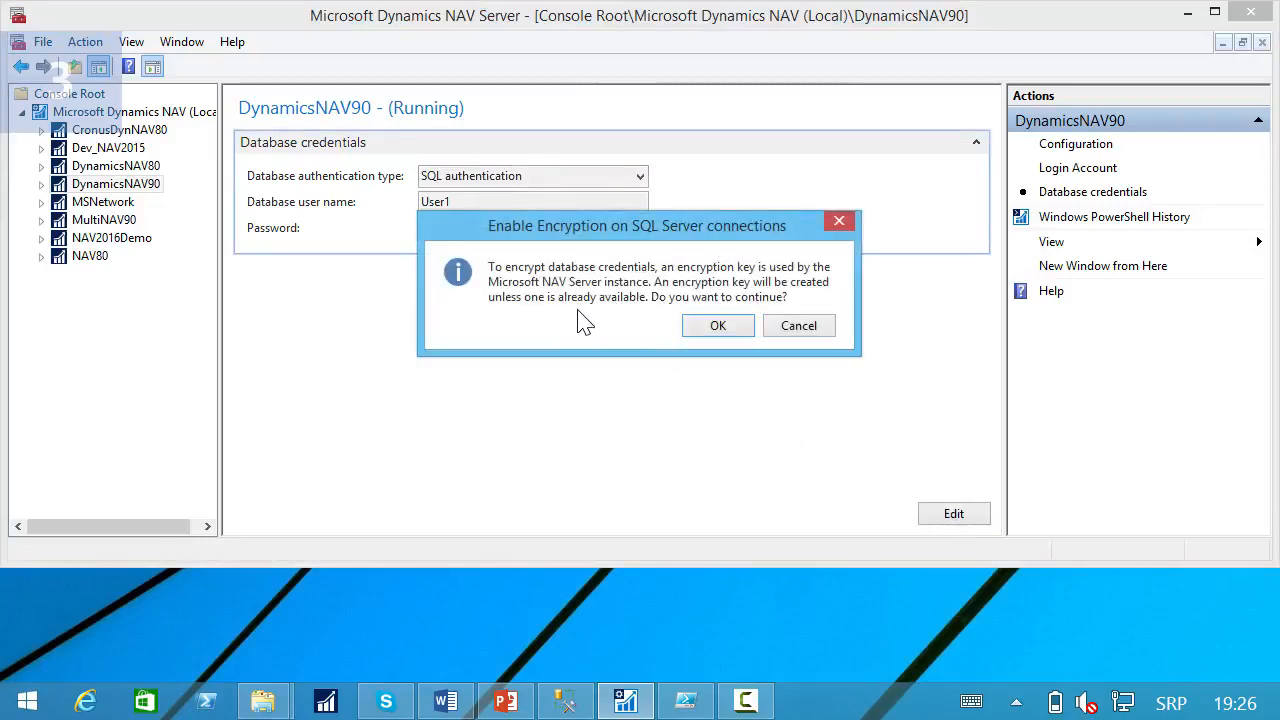
pyautogui.click(717, 326)
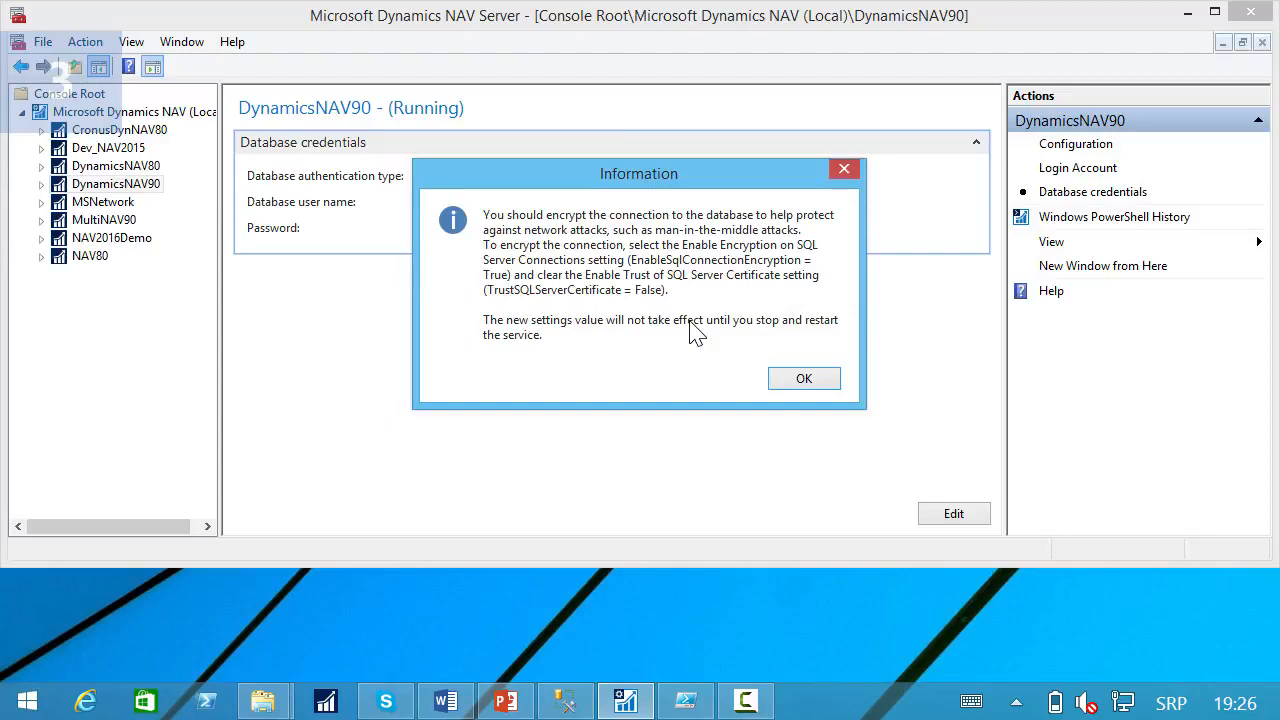
pyautogui.press('Return')
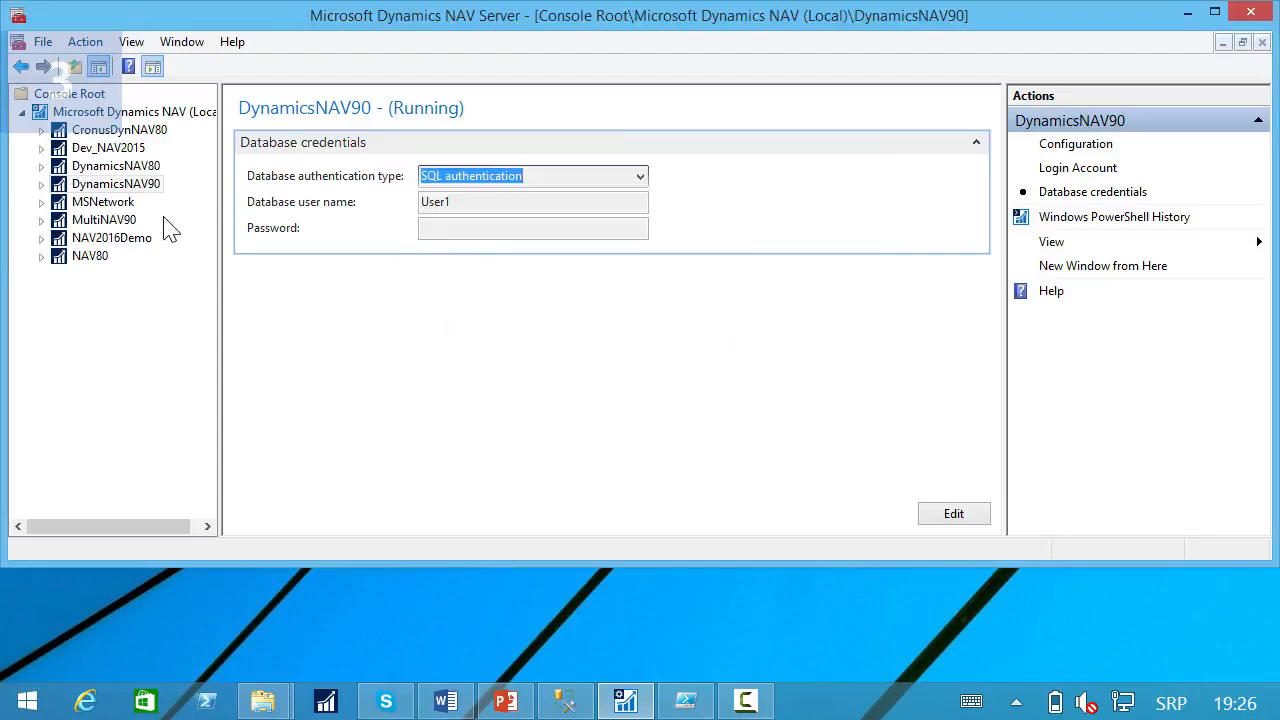
# Enable encryption on SQL Server connections in DynamicsNAV90's Database configuration and save the settings.
pyautogui.click(1099, 147)
pyautogui.scroll(-10, 986, 334)
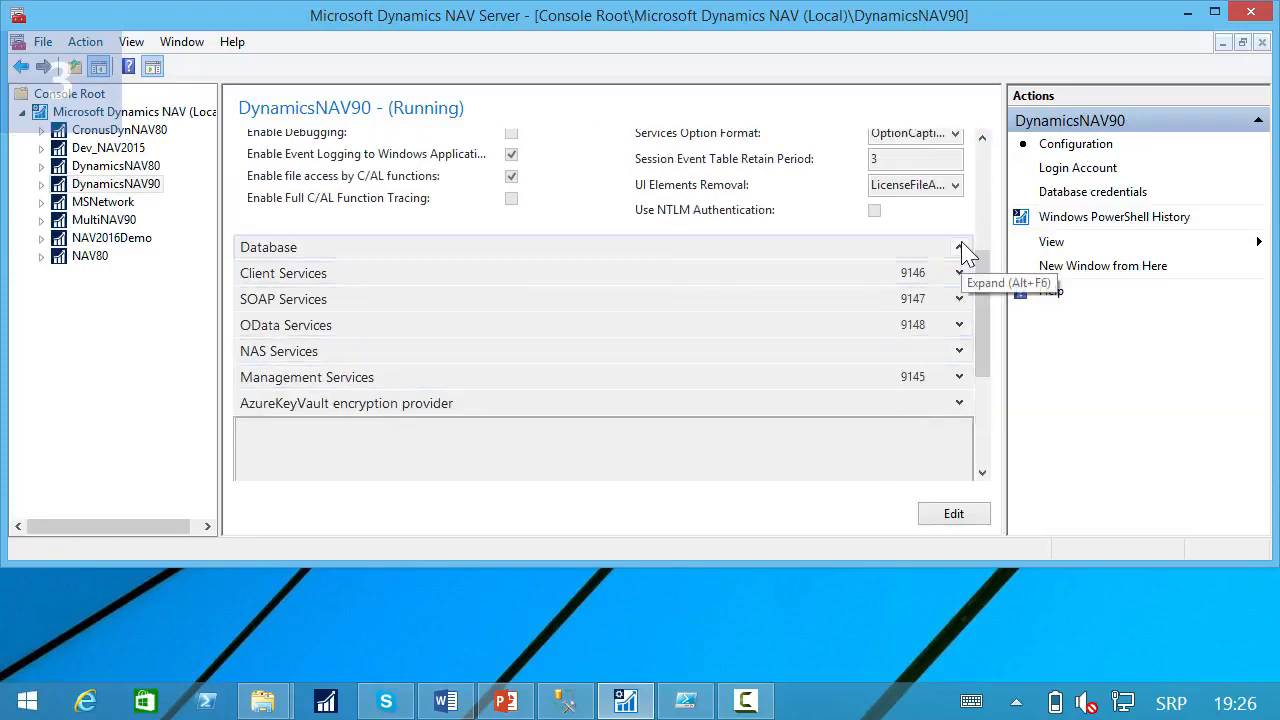
pyautogui.click(959, 247)
pyautogui.click(952, 514)
pyautogui.moveTo(990, 280); pyautogui.dragTo(991, 366)
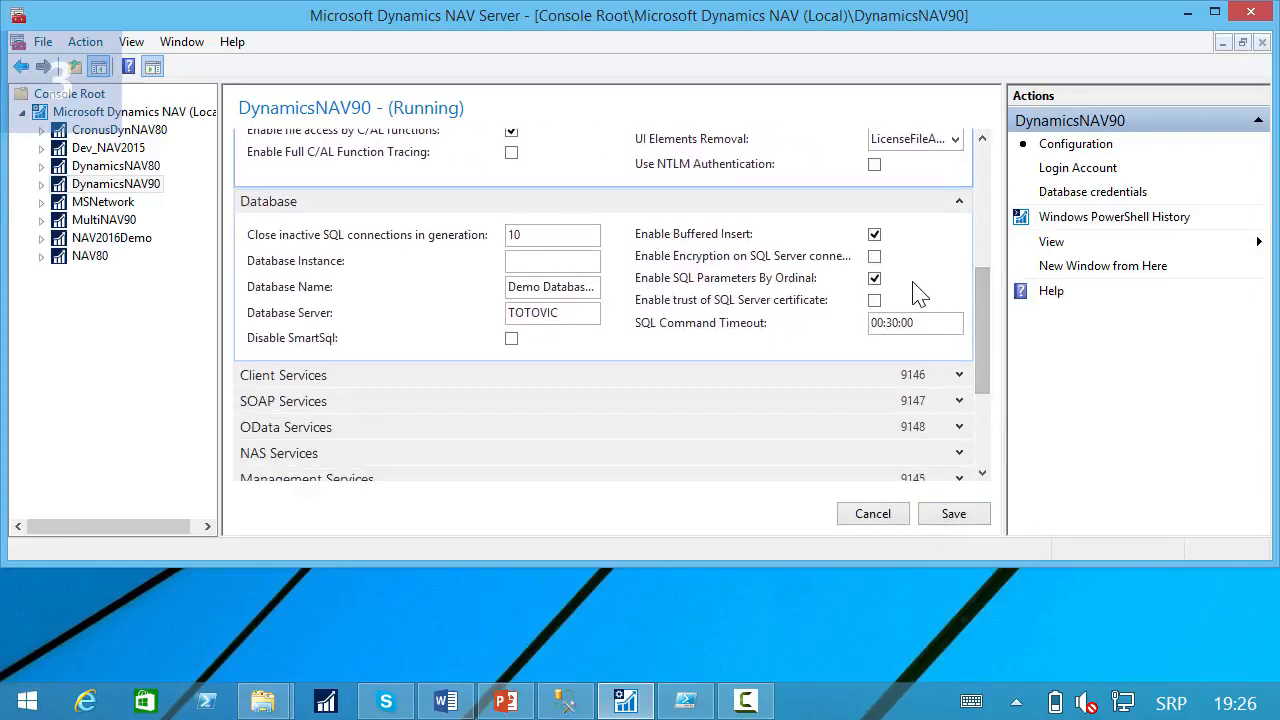
pyautogui.click(874, 257)
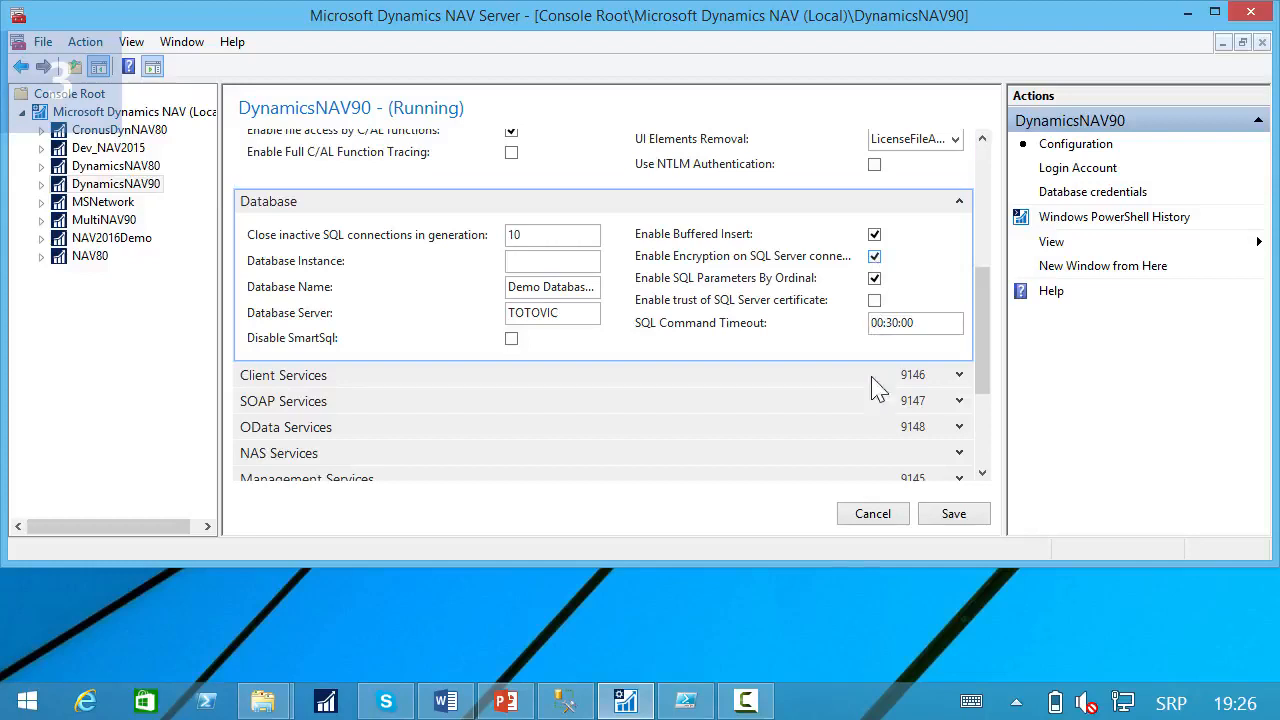
pyautogui.click(937, 518)
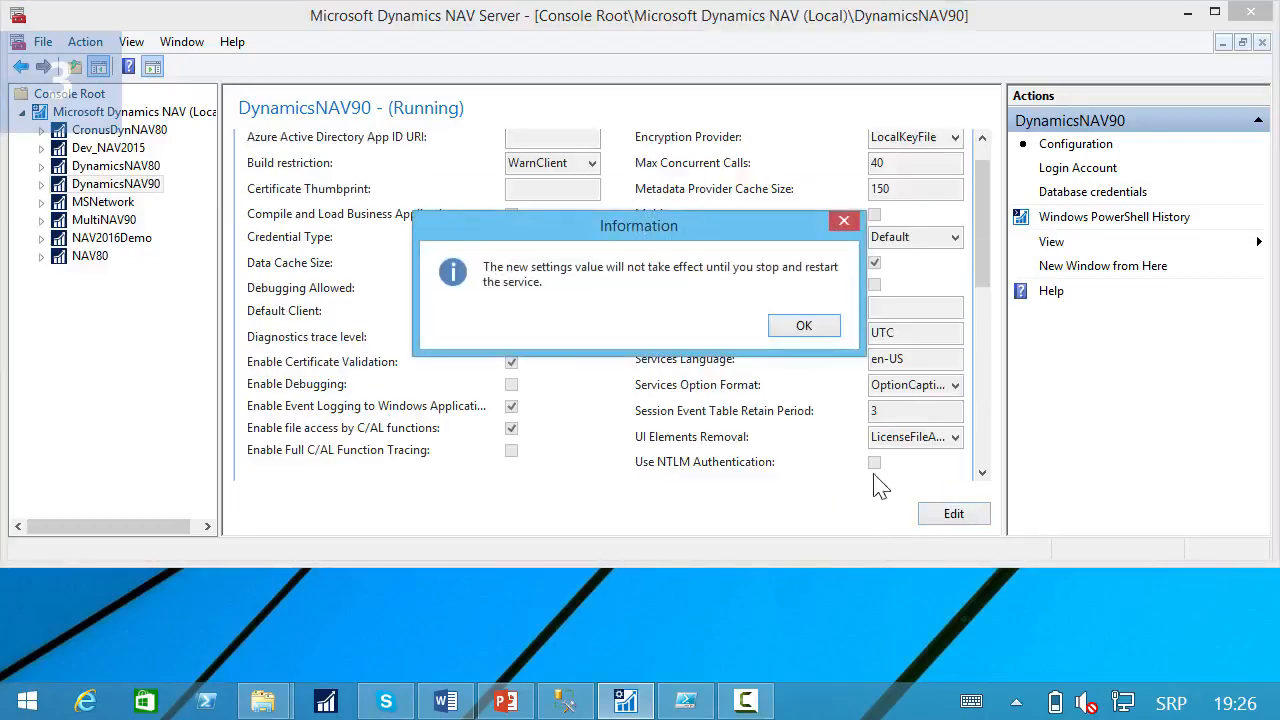
pyautogui.click(786, 330)
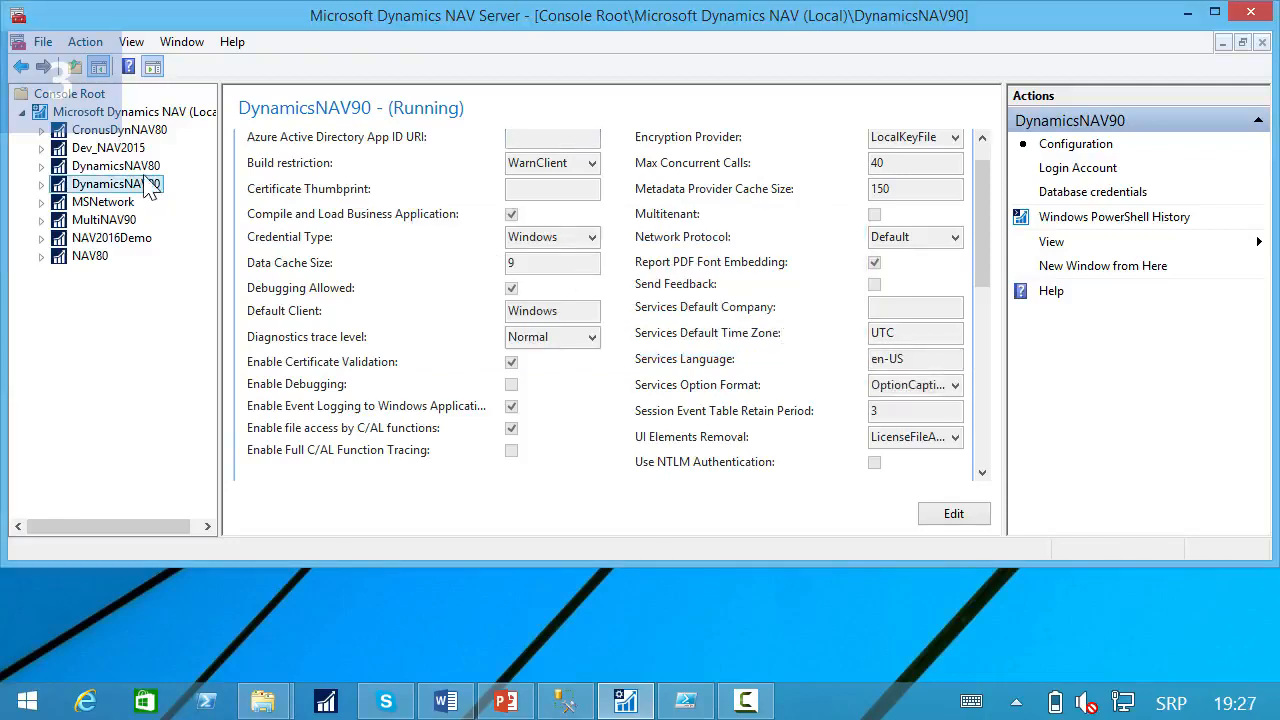
# Restart the DynamicsNAV90 server instance from the local instance list.
pyautogui.click(130, 111)
pyautogui.click(310, 176)
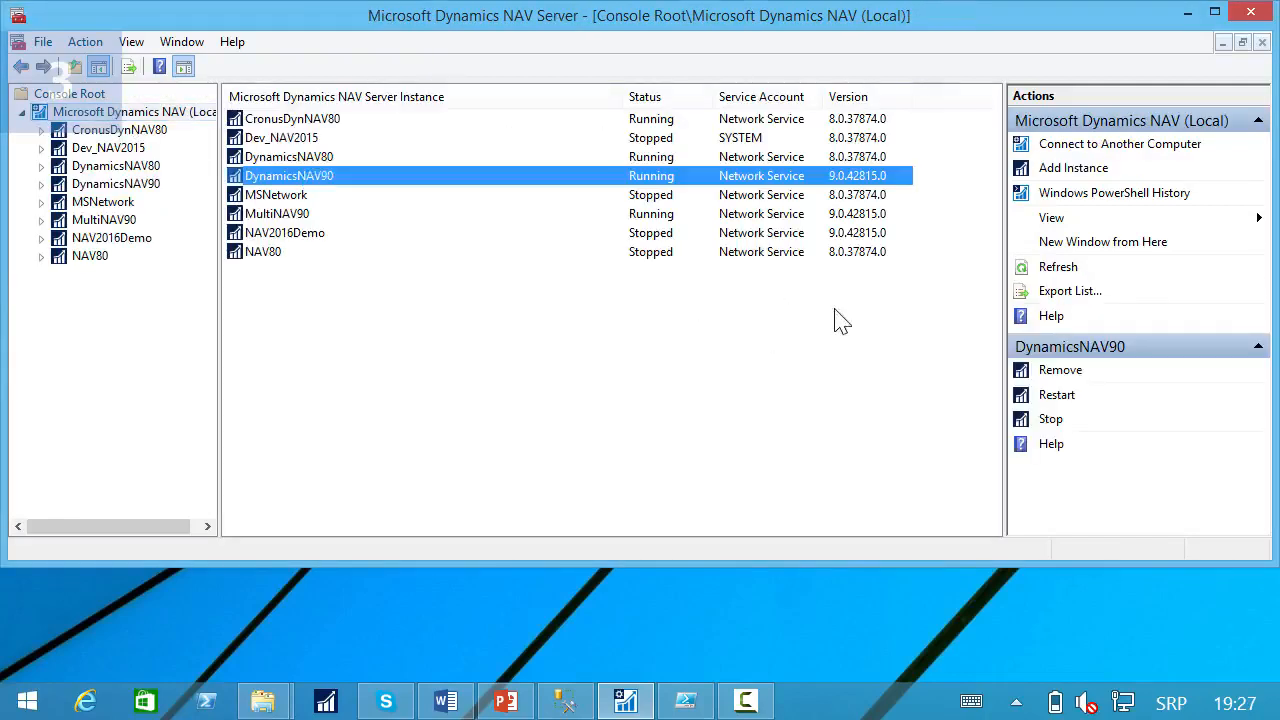
pyautogui.click(1058, 397)
pyautogui.click(688, 330)
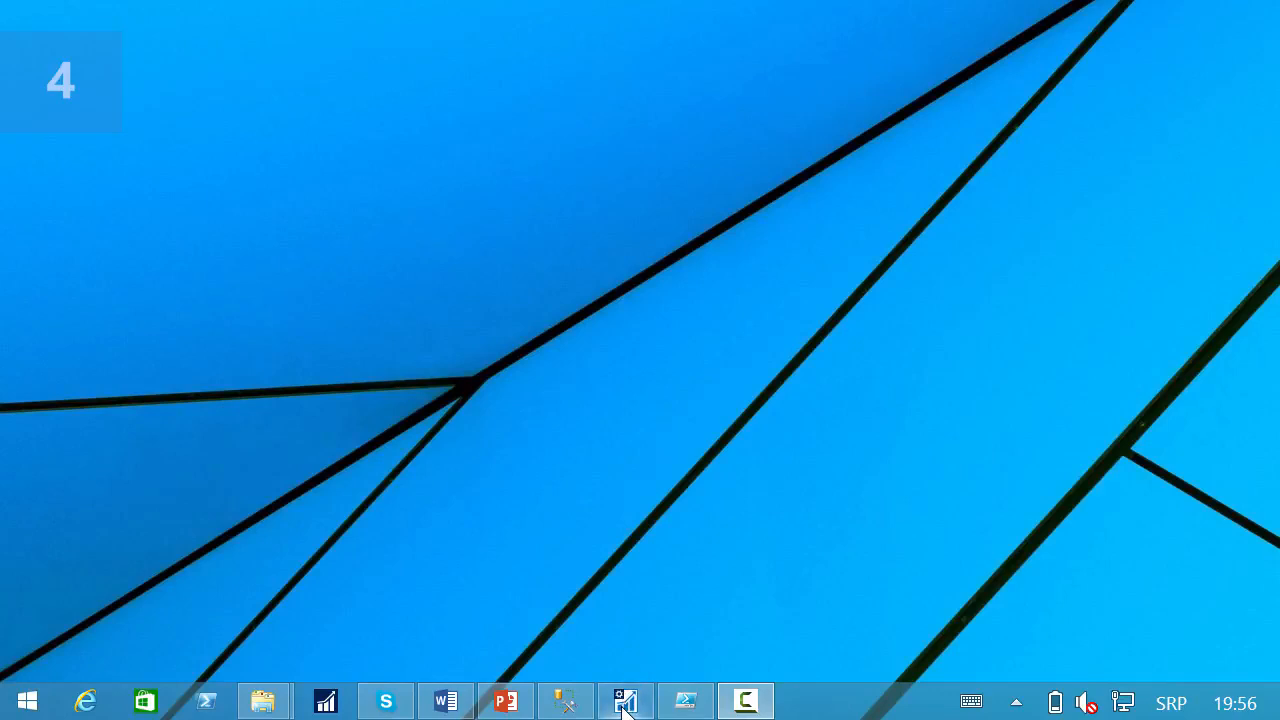
# Switch to the Dynamics NAV Server administration console and set MultiNAV90's database authentication type to SQL authentication.
pyautogui.click(624, 703)
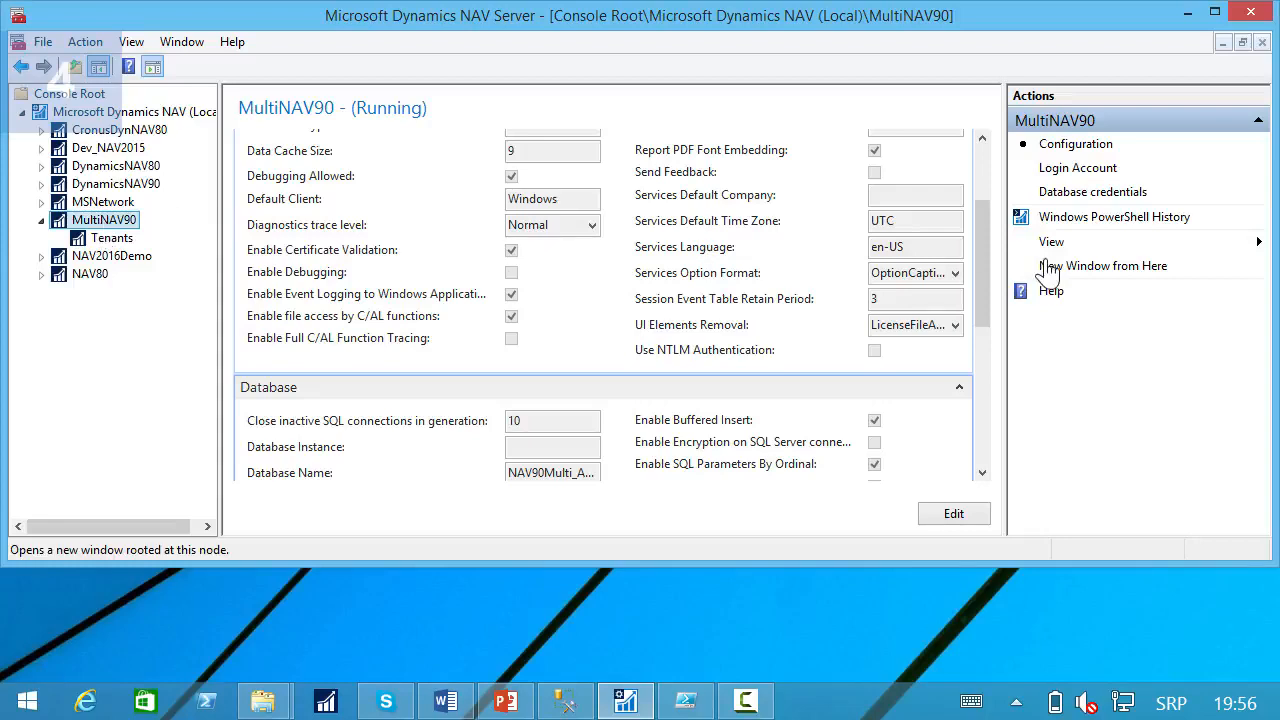
pyautogui.click(1090, 200)
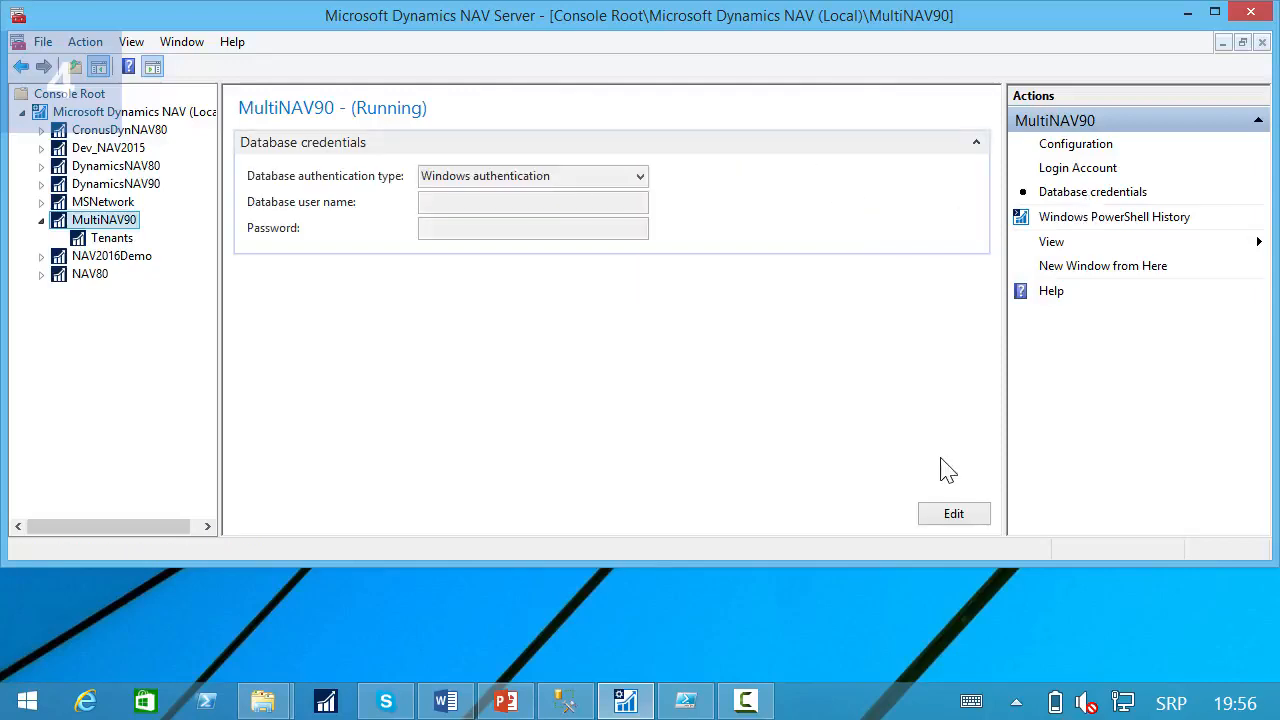
pyautogui.click(954, 513)
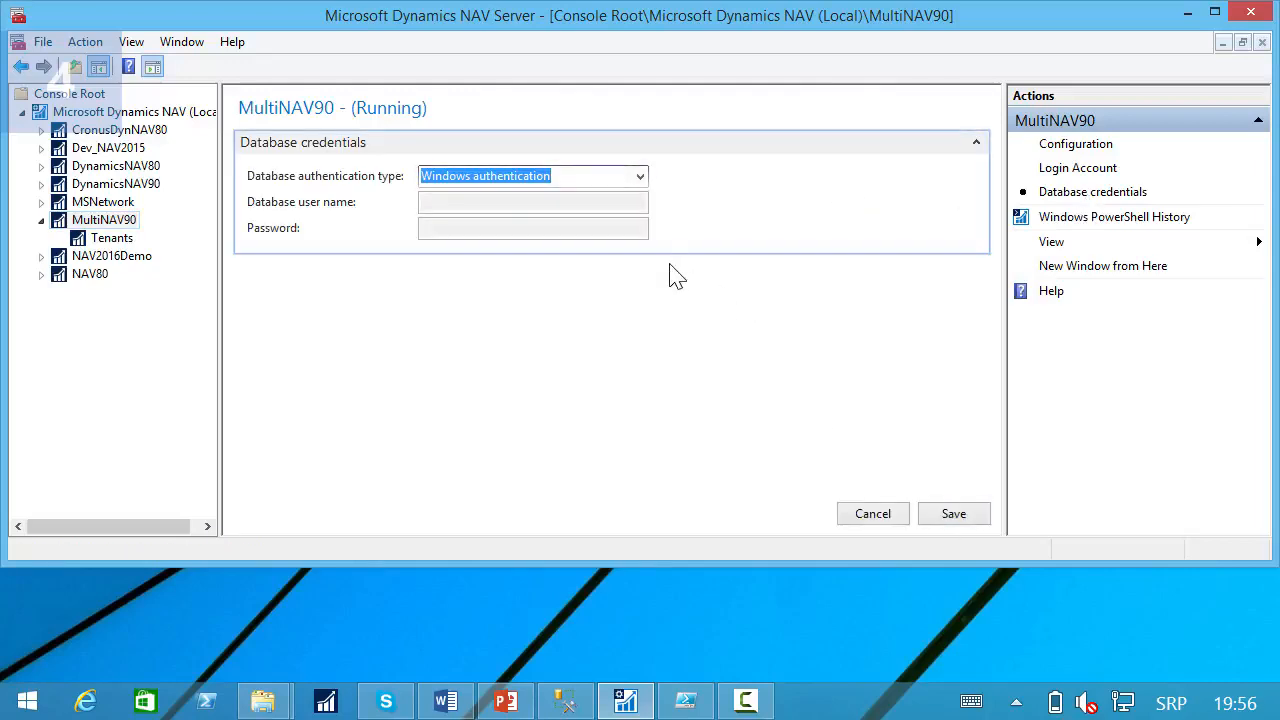
pyautogui.click(640, 176)
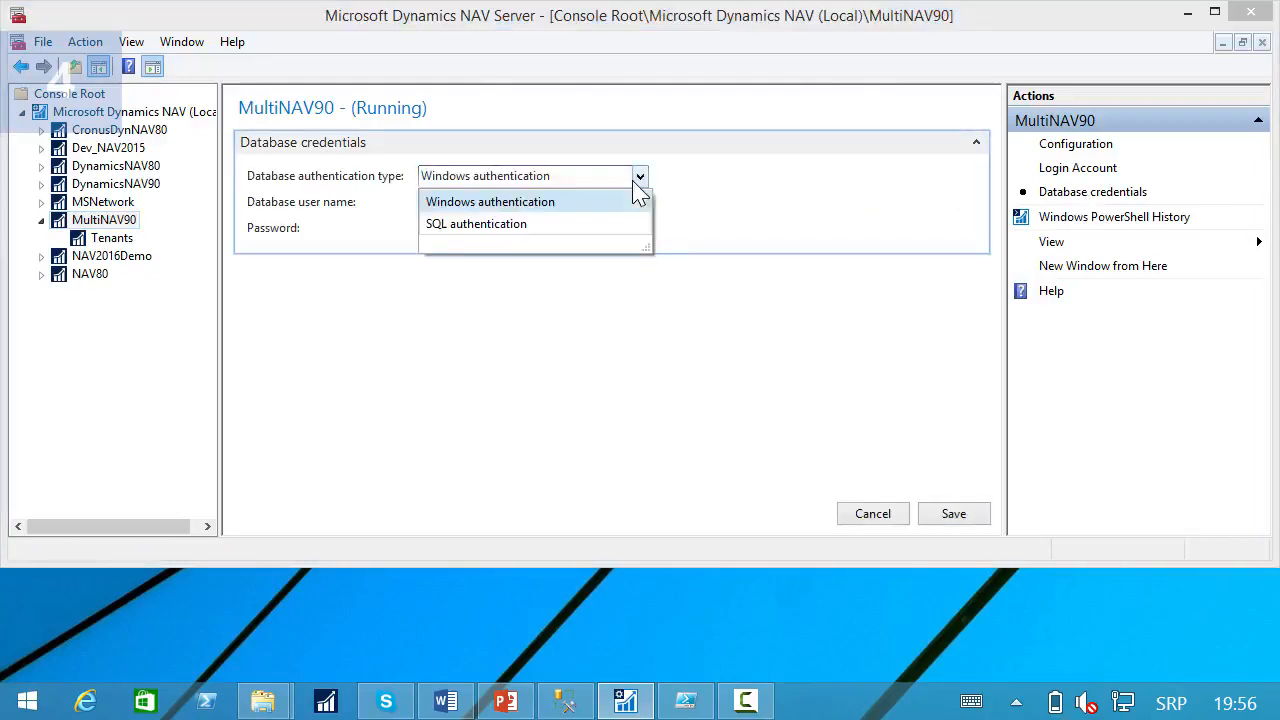
pyautogui.click(508, 230)
# Enter User1 as MultiNAV90's database user name with its password, then save the credentials and agree to use an encryption key.
pyautogui.click(481, 201)
pyautogui.write('Us')
pyautogui.press('Tab')
pyautogui.write('p')
pyautogui.write('•••••••••')
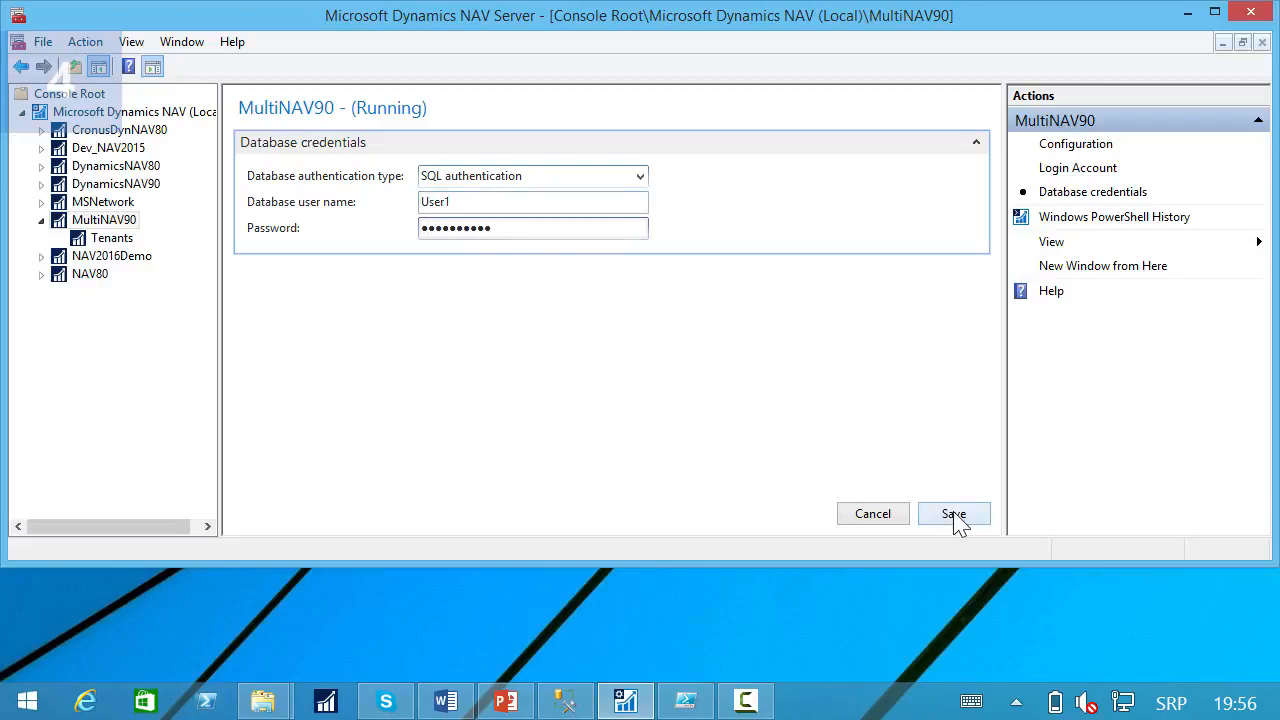
pyautogui.click(955, 516)
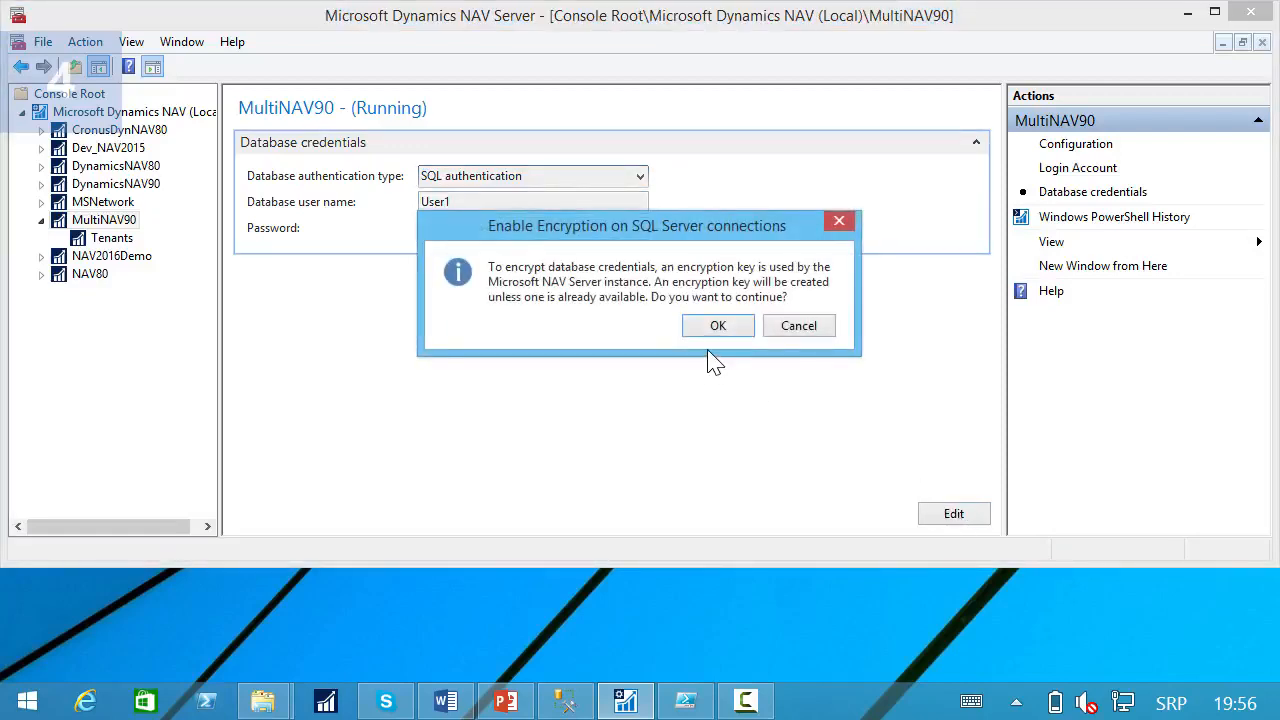
pyautogui.click(728, 333)
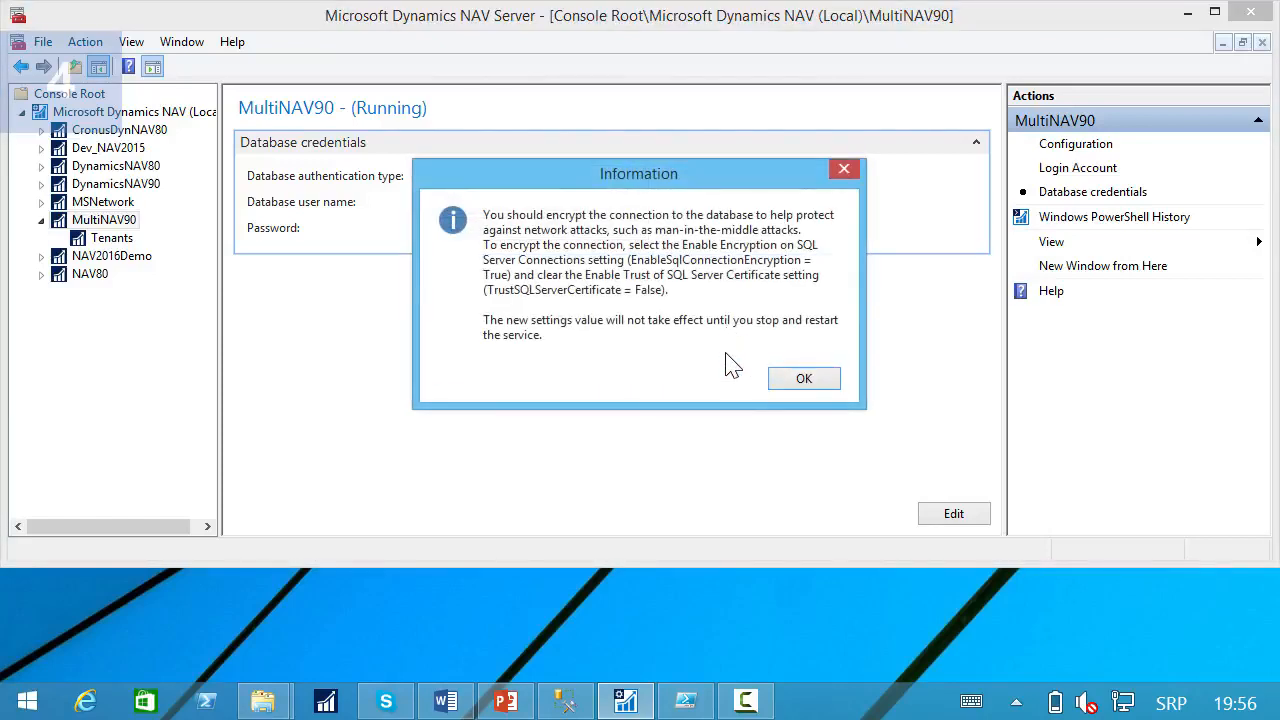
pyautogui.click(806, 385)
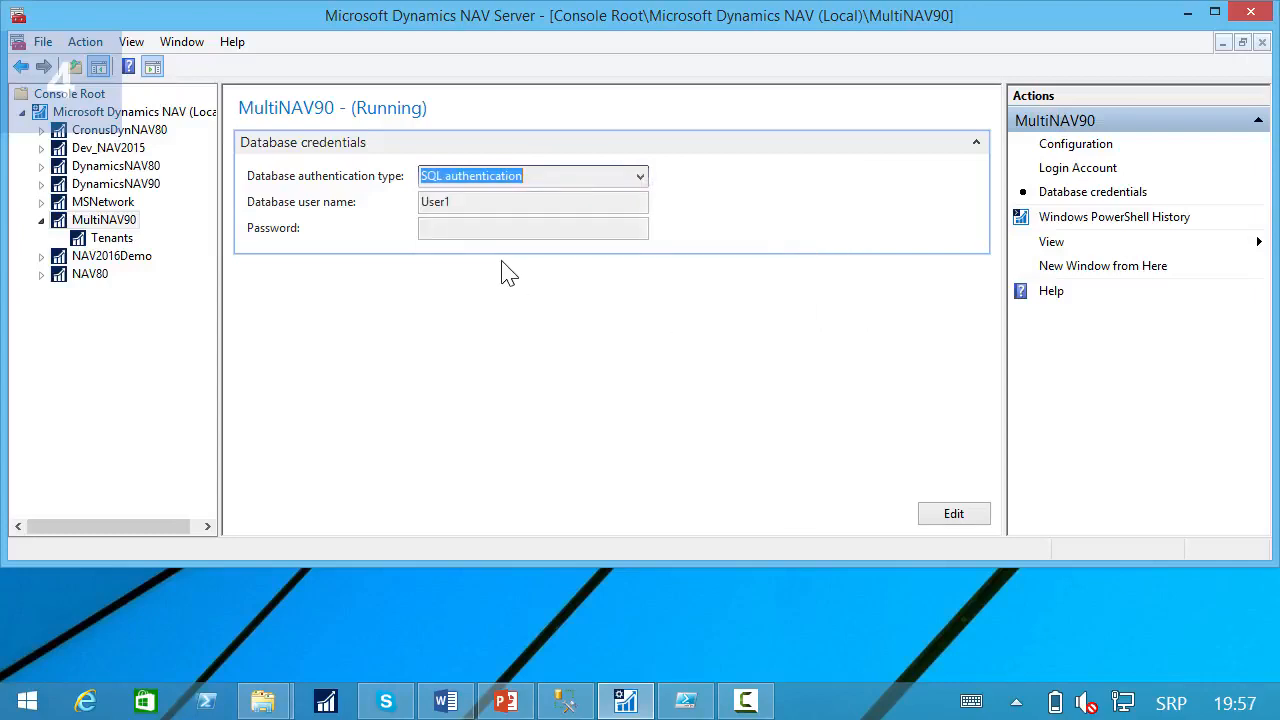
# Enable encryption on SQL Server connections in MultiNAV90's Database configuration and save the settings.
pyautogui.click(1056, 155)
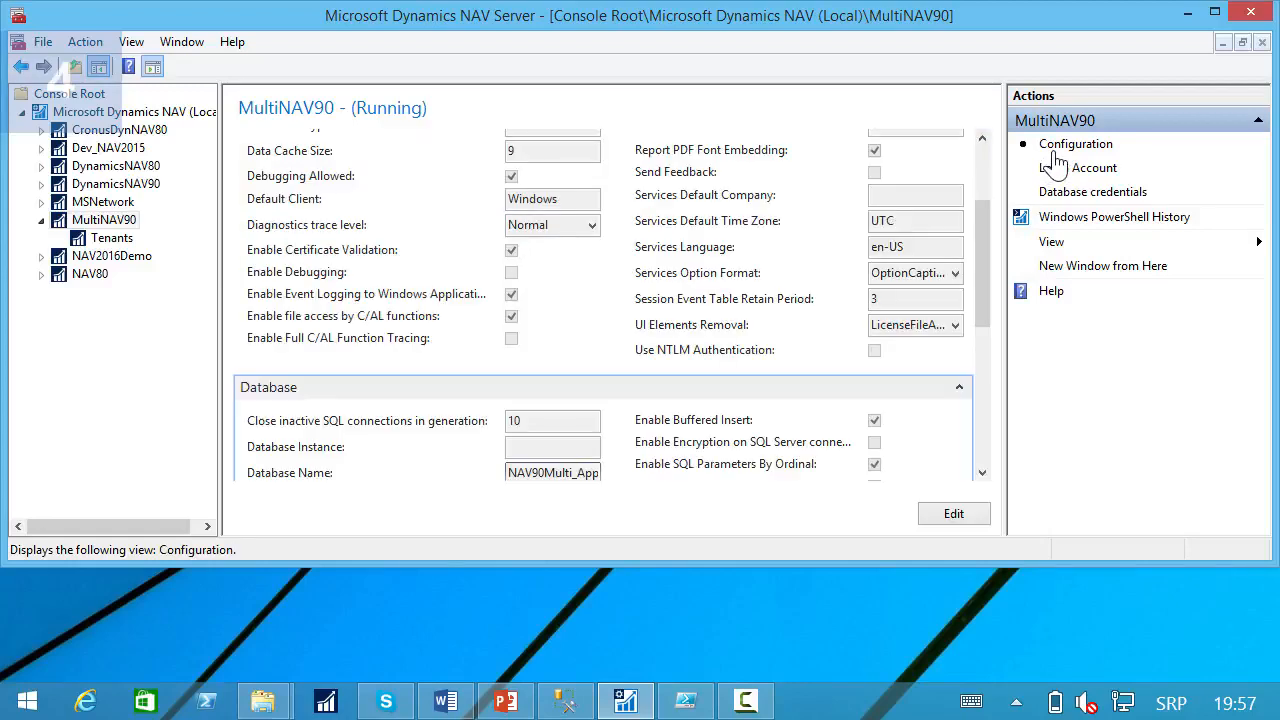
pyautogui.moveTo(979, 240); pyautogui.dragTo(980, 284)
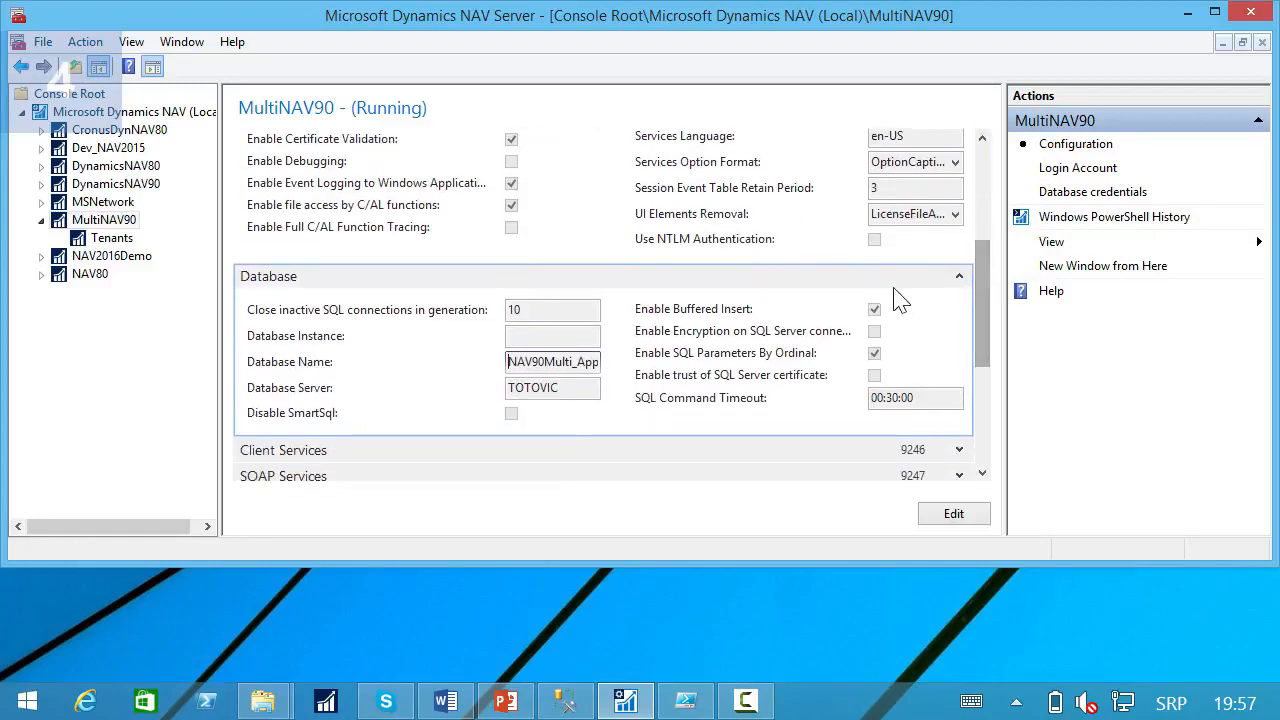
pyautogui.click(952, 514)
pyautogui.moveTo(990, 300); pyautogui.dragTo(997, 388)
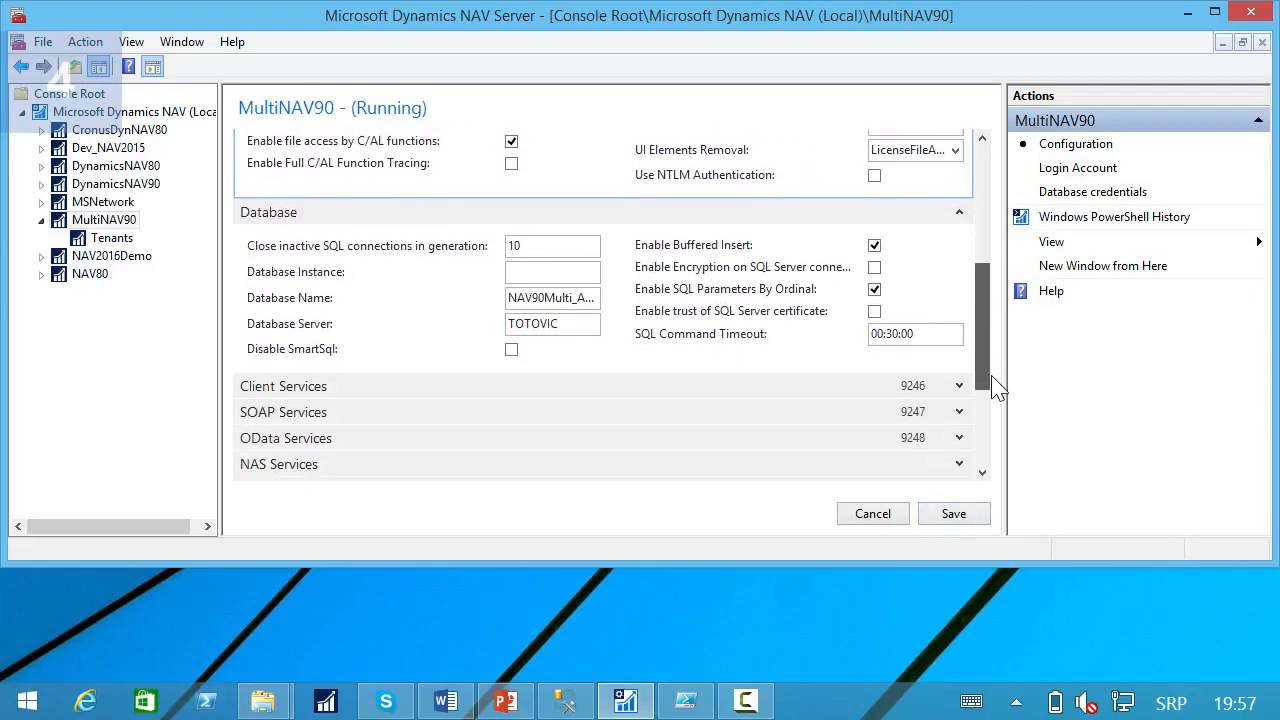
pyautogui.click(874, 268)
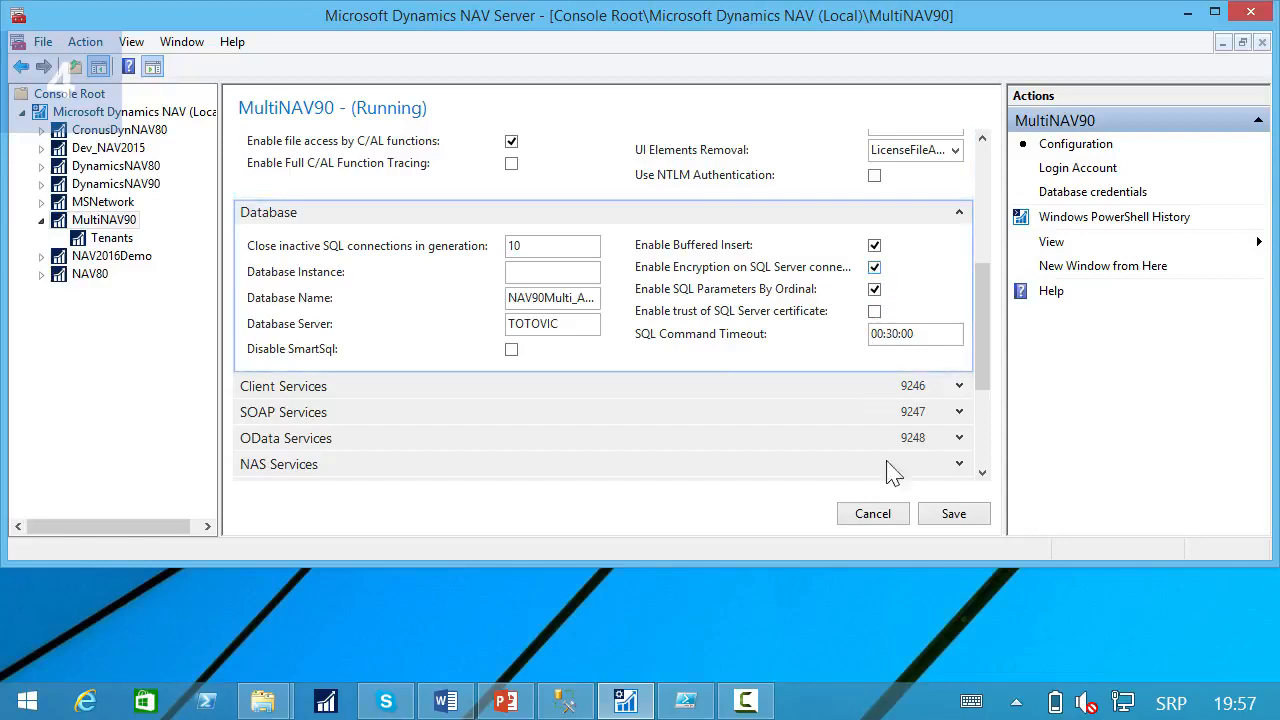
pyautogui.click(946, 518)
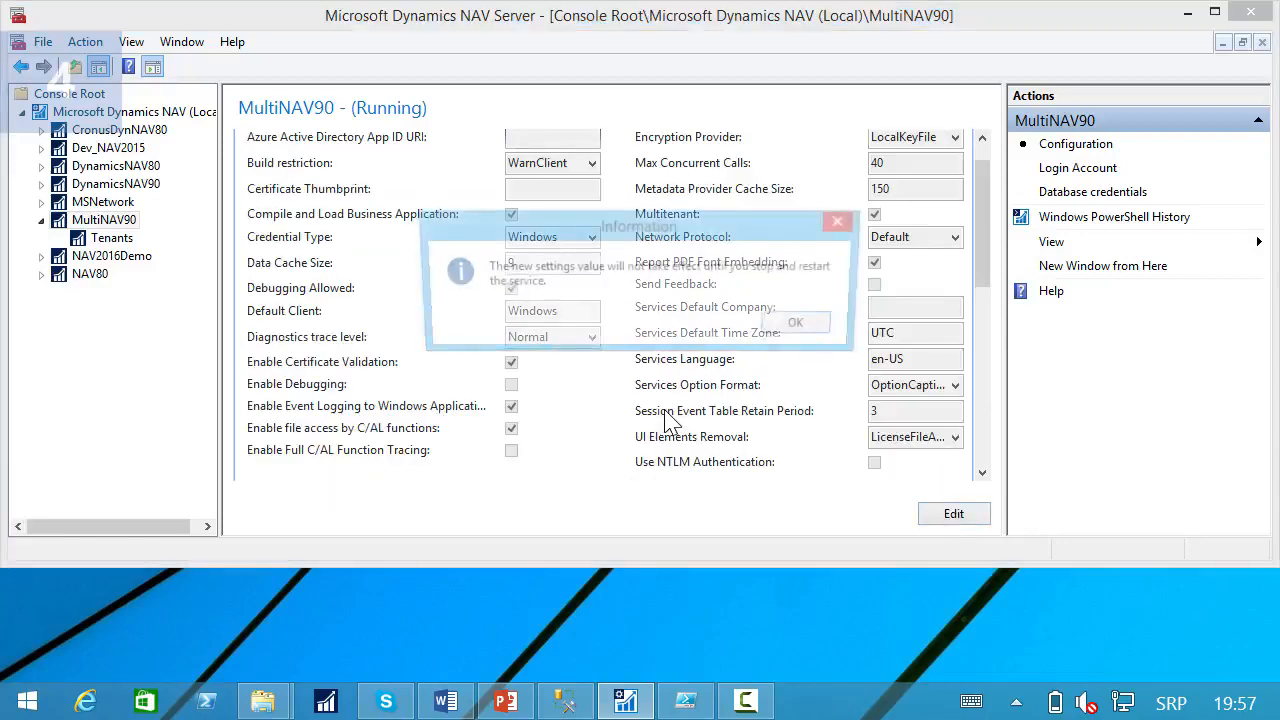
pyautogui.click(805, 325)
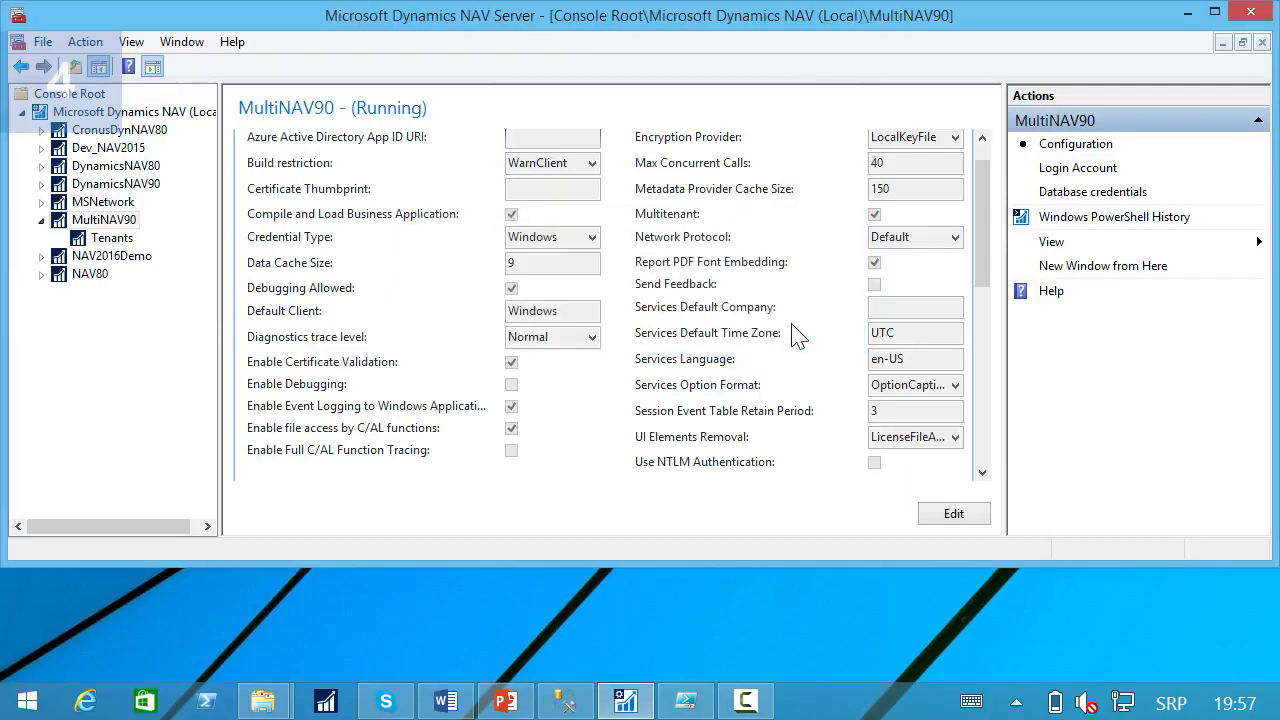
# Dismount tenant2 from the MultiNAV90 server instance.
pyautogui.click(96, 243)
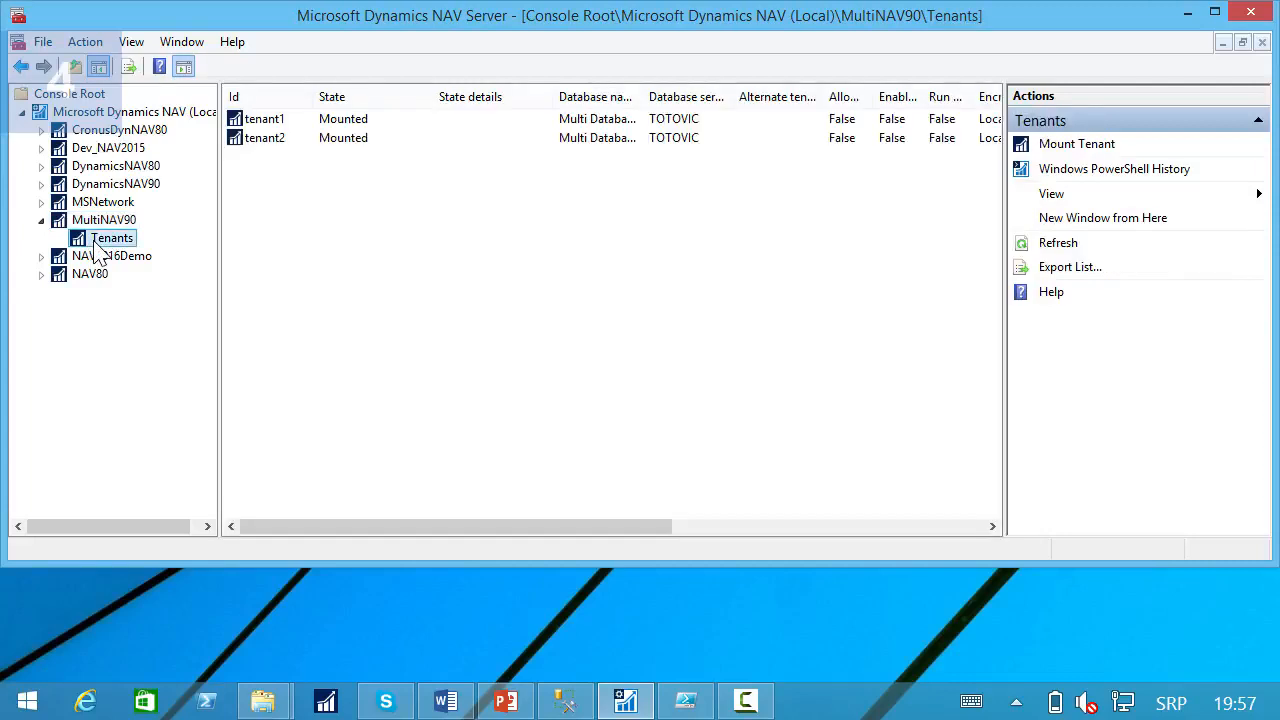
pyautogui.click(268, 139)
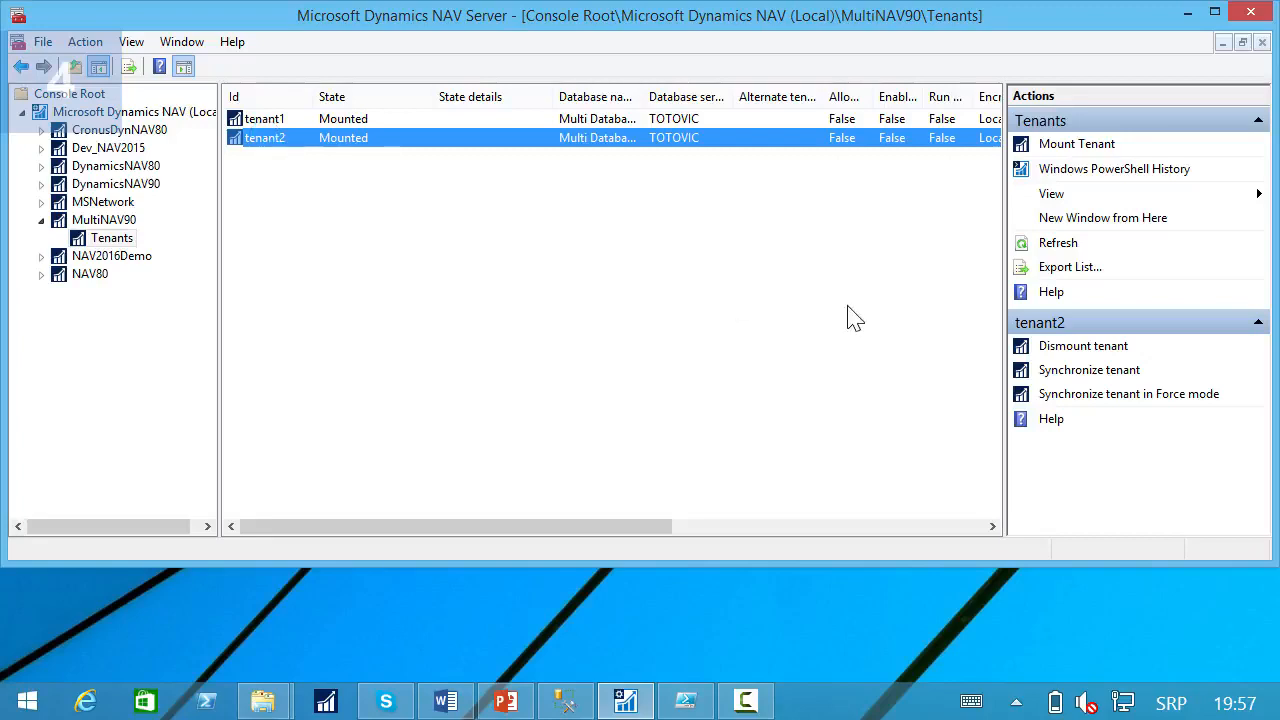
pyautogui.click(1095, 352)
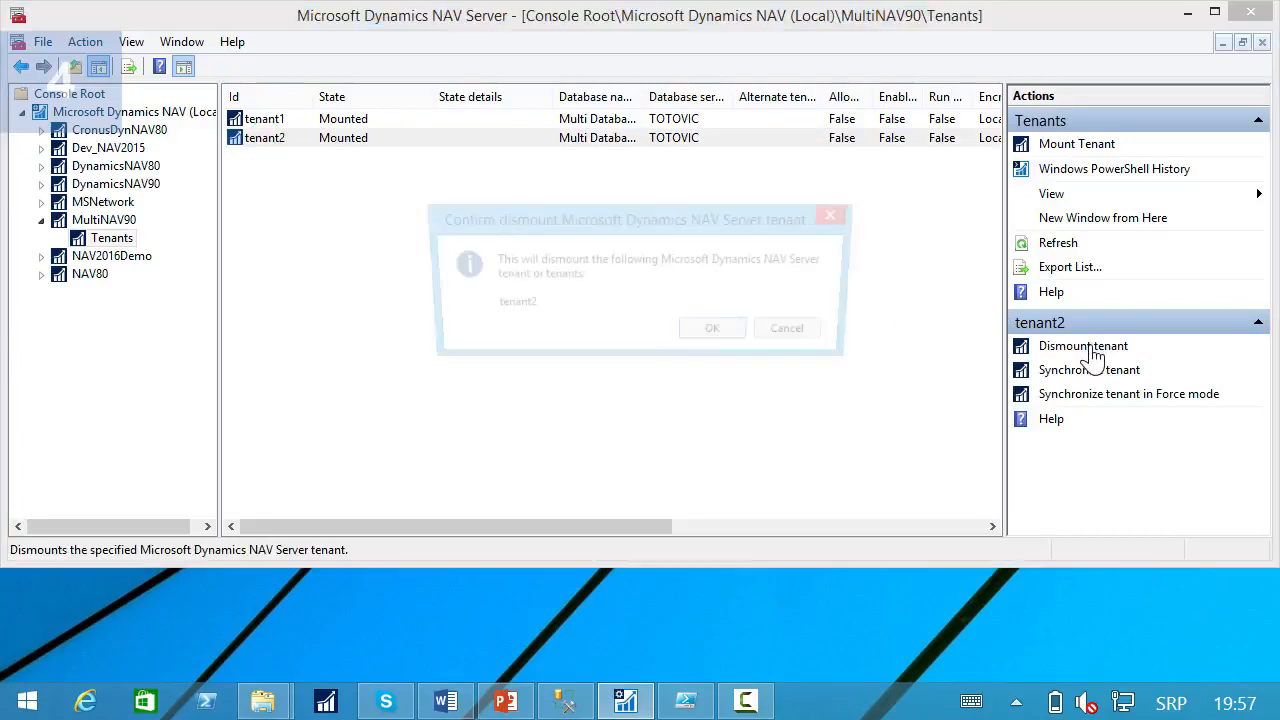
pyautogui.click(729, 338)
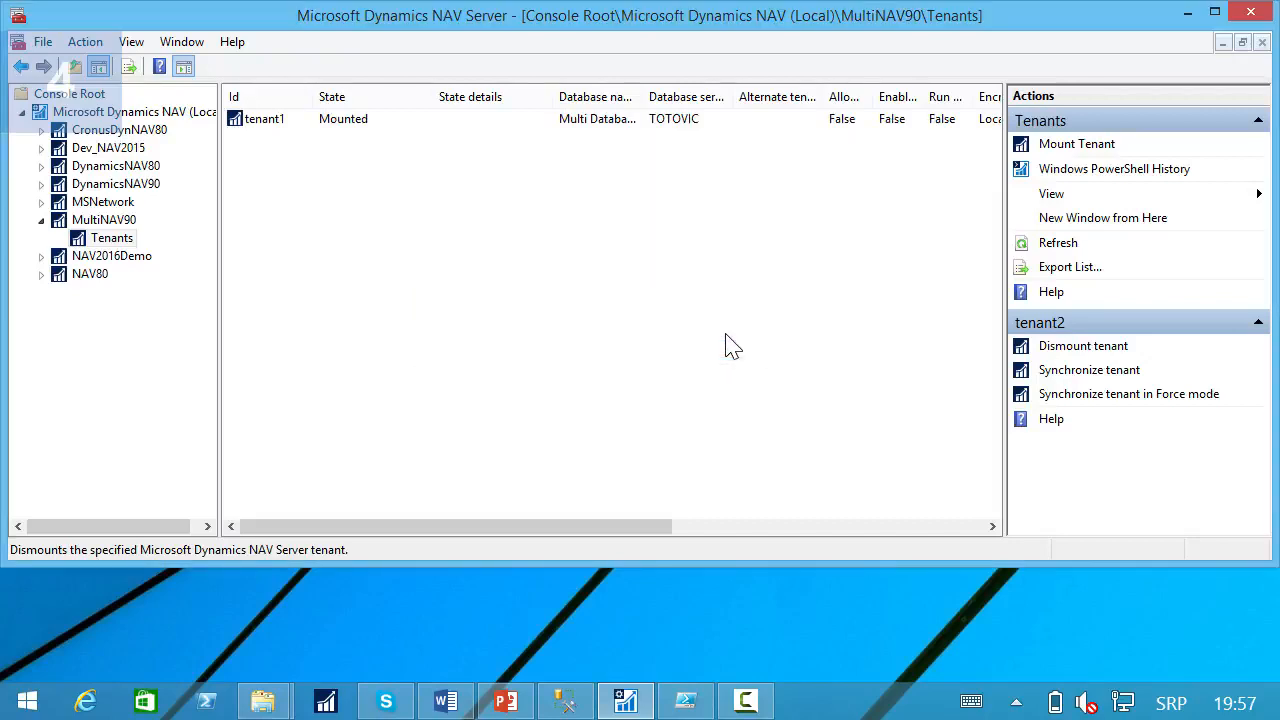
# Mount tenant2 with database Multi Database NAV (9-0) on server TOTOVIC, overwriting the tenant ID in the database.
pyautogui.click(1091, 157)
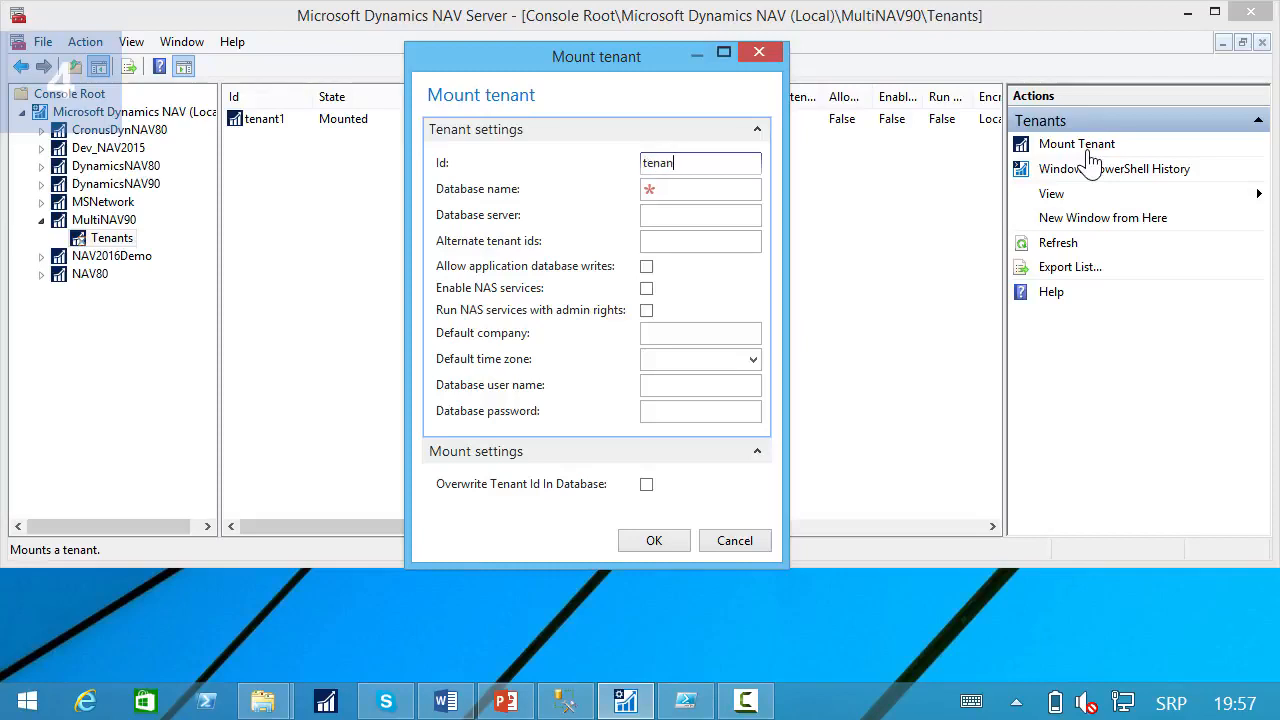
pyautogui.press('Tab')
pyautogui.write('Multi Database NAV (9-0)')
pyautogui.press('Tab')
pyautogui.write('TOTOVIC')
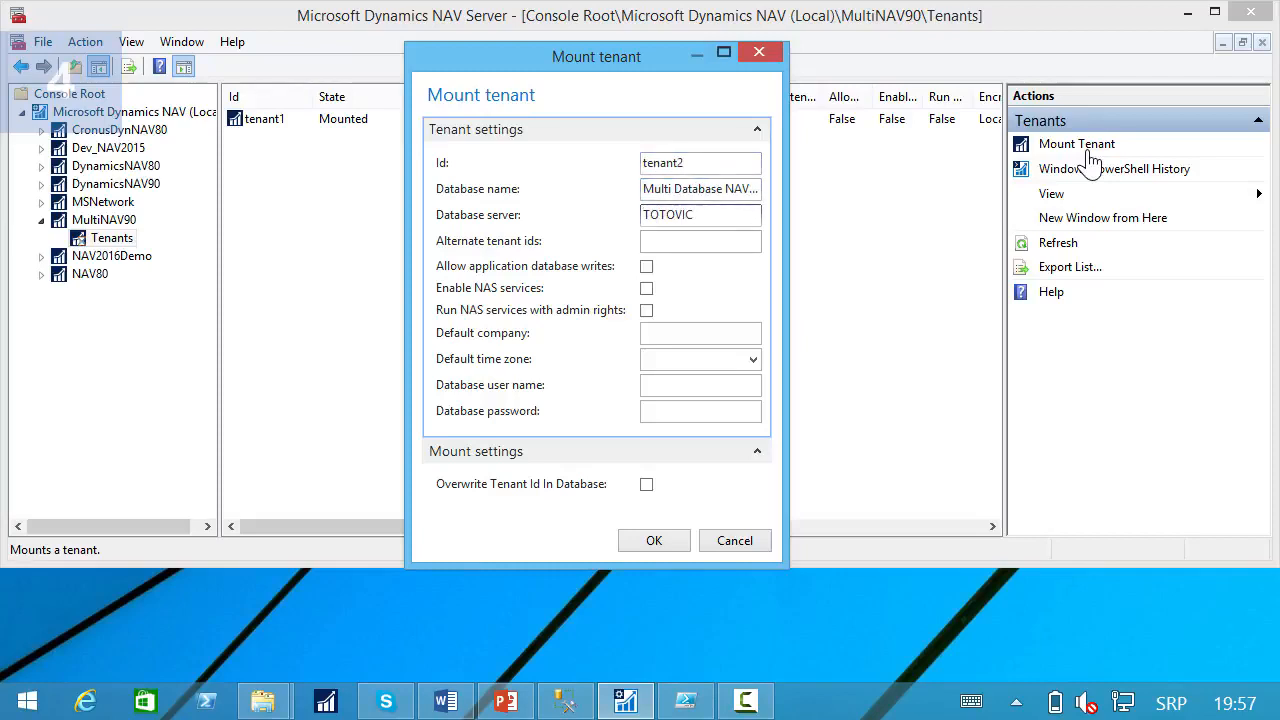
pyautogui.click(646, 484)
pyautogui.click(654, 541)
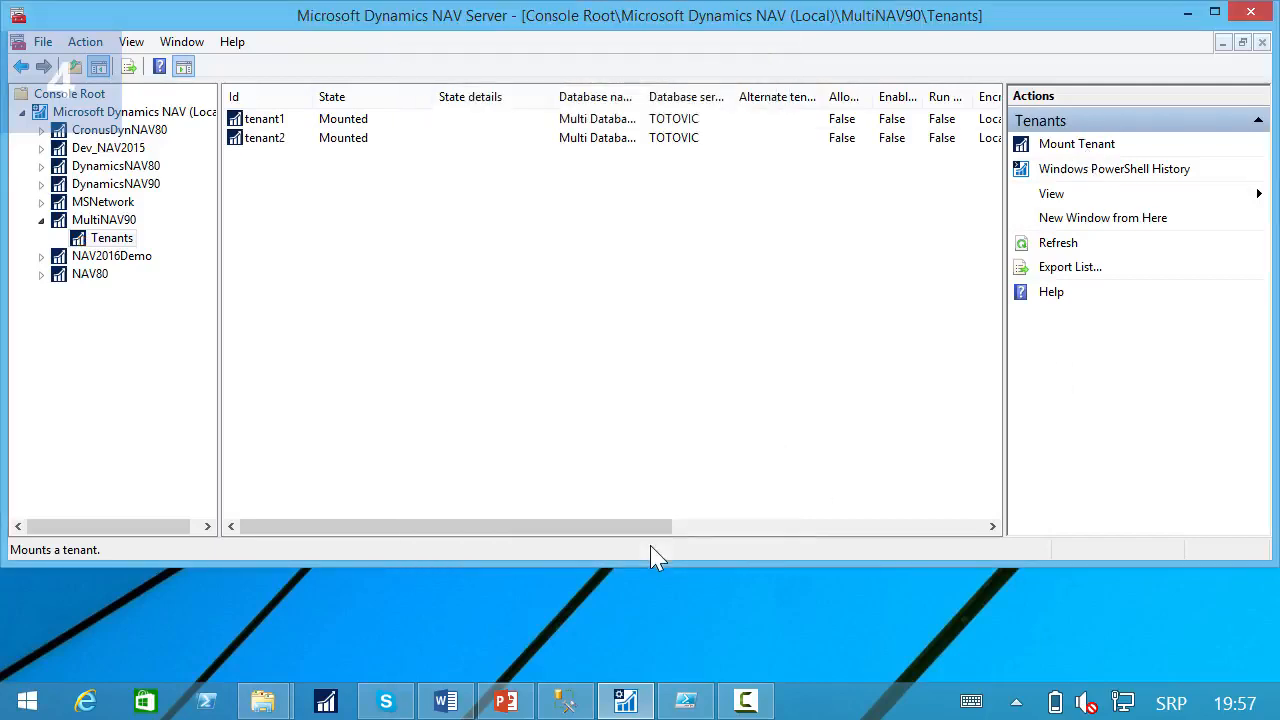
# Restart the MultiNAV90 server instance from the local instance list.
pyautogui.click(150, 113)
pyautogui.click(278, 214)
pyautogui.click(1058, 397)
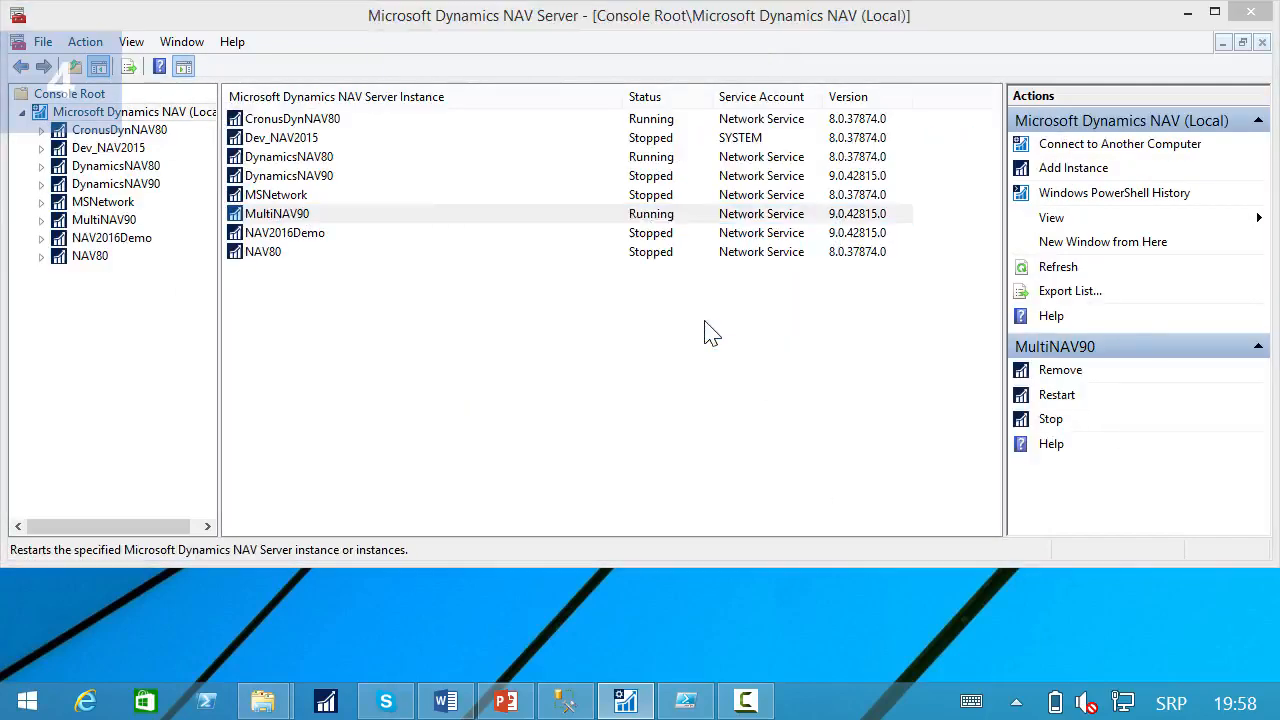